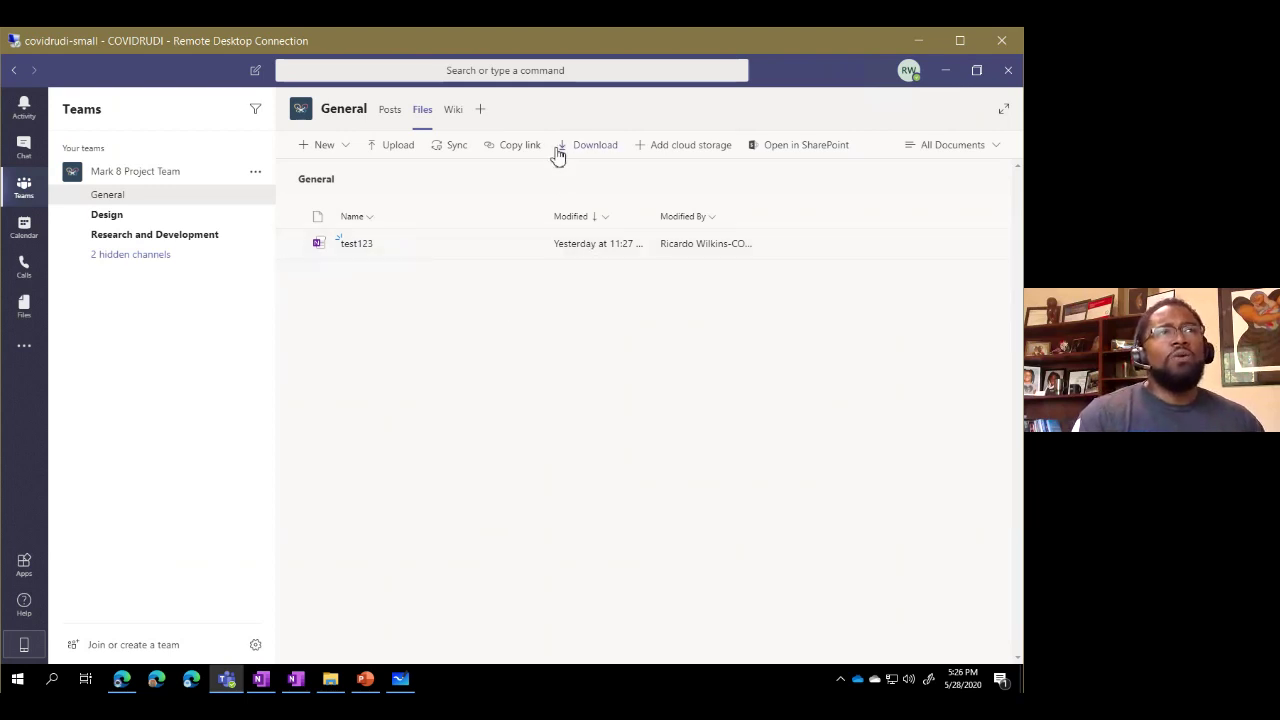
# Step: Start a OneNote tab for the General channel and expand the test123 notebook and the personal Contoso notebook's Quick Notes section
pyautogui.click(482, 114)
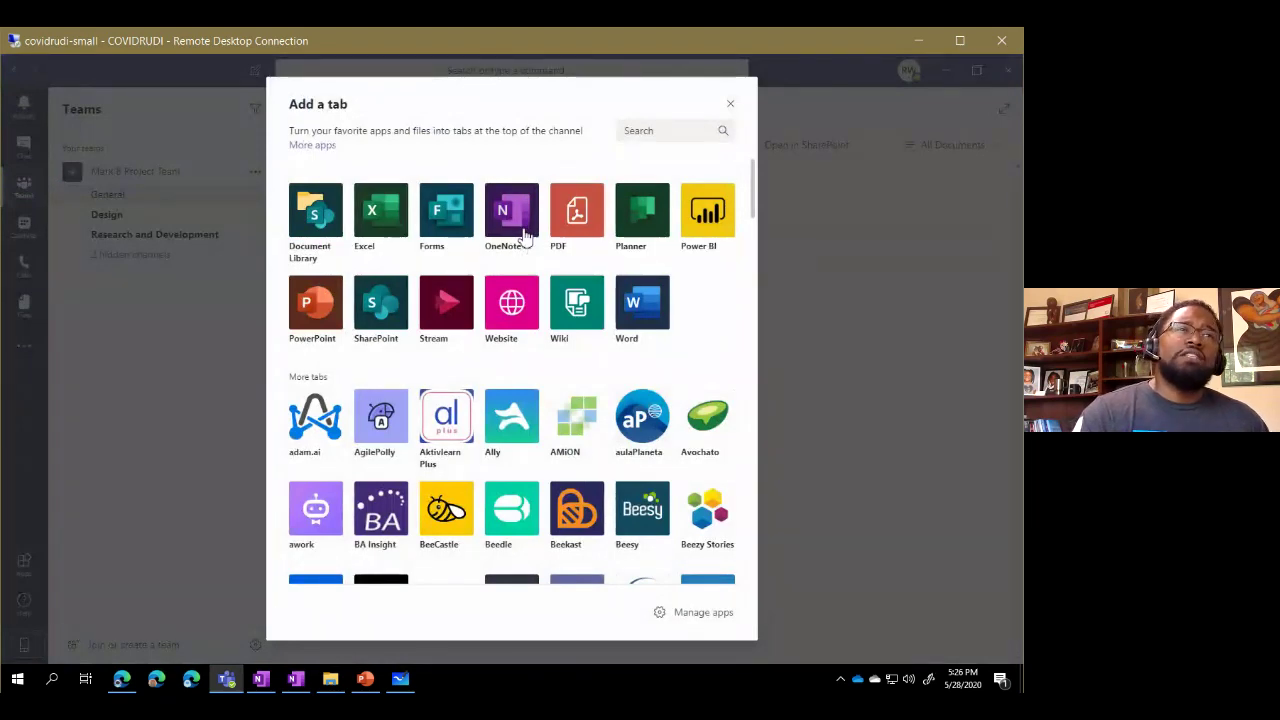
pyautogui.press('Escape')
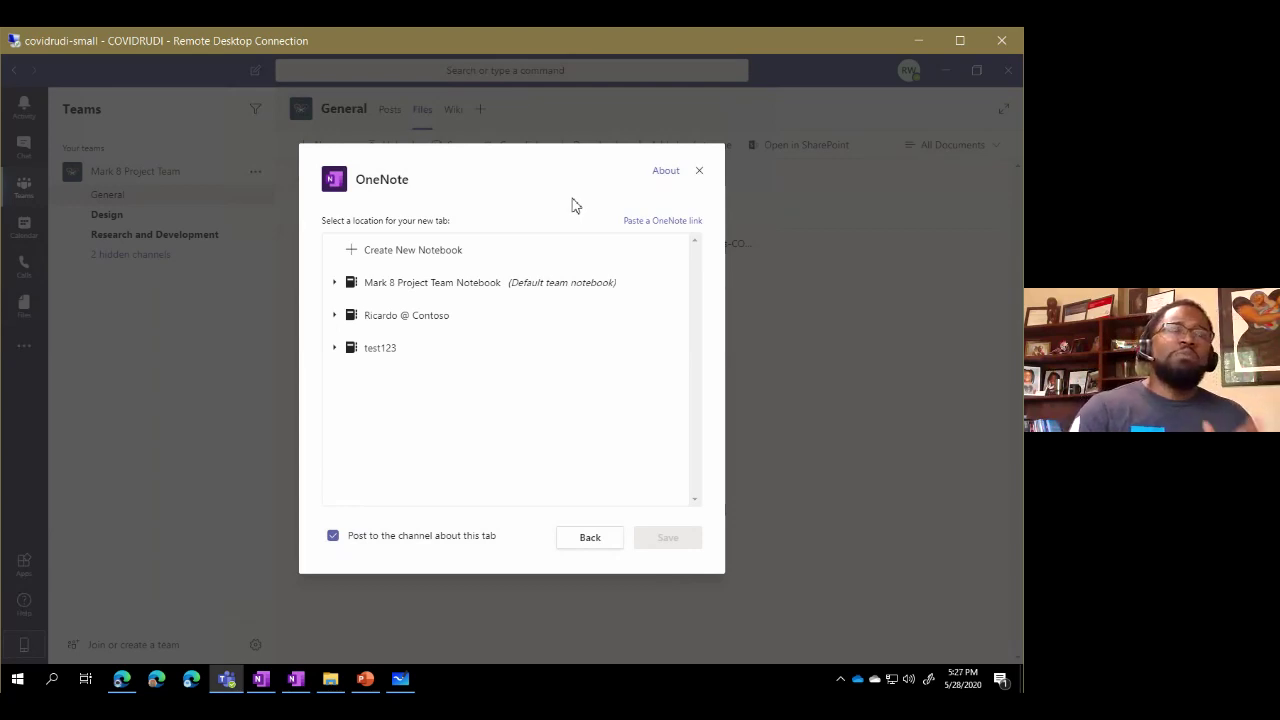
pyautogui.click(335, 358)
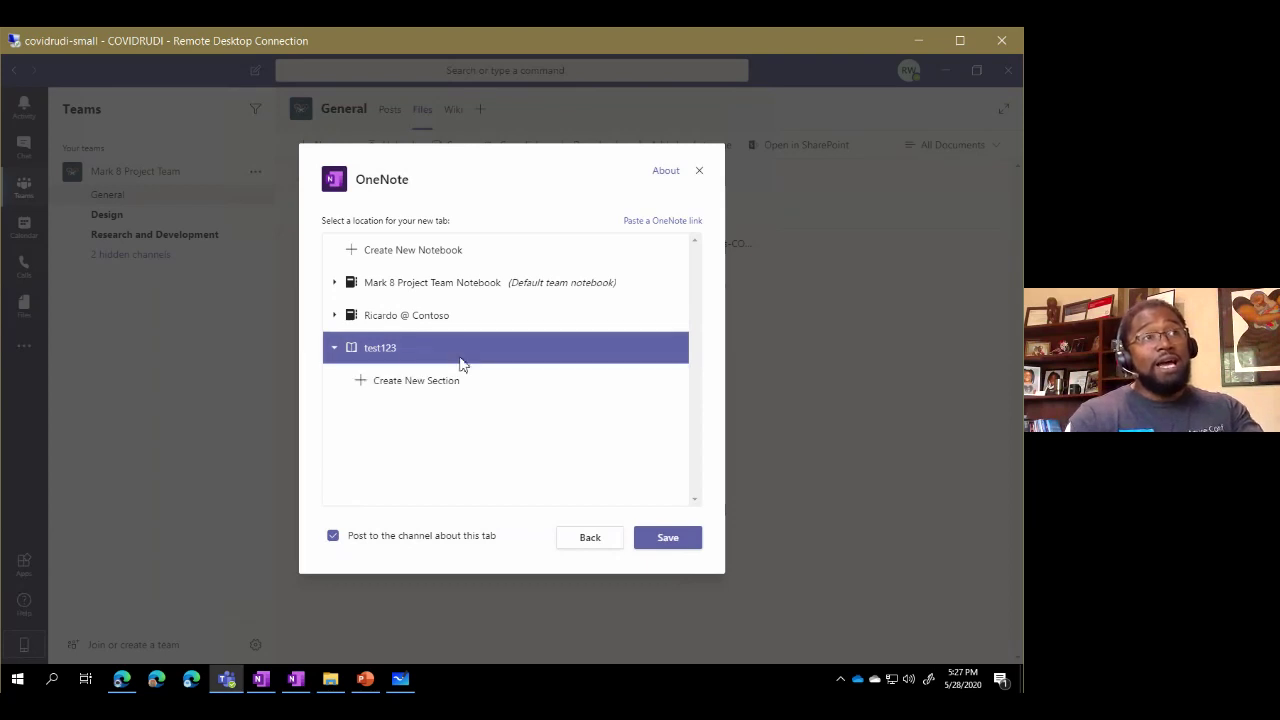
pyautogui.click(334, 316)
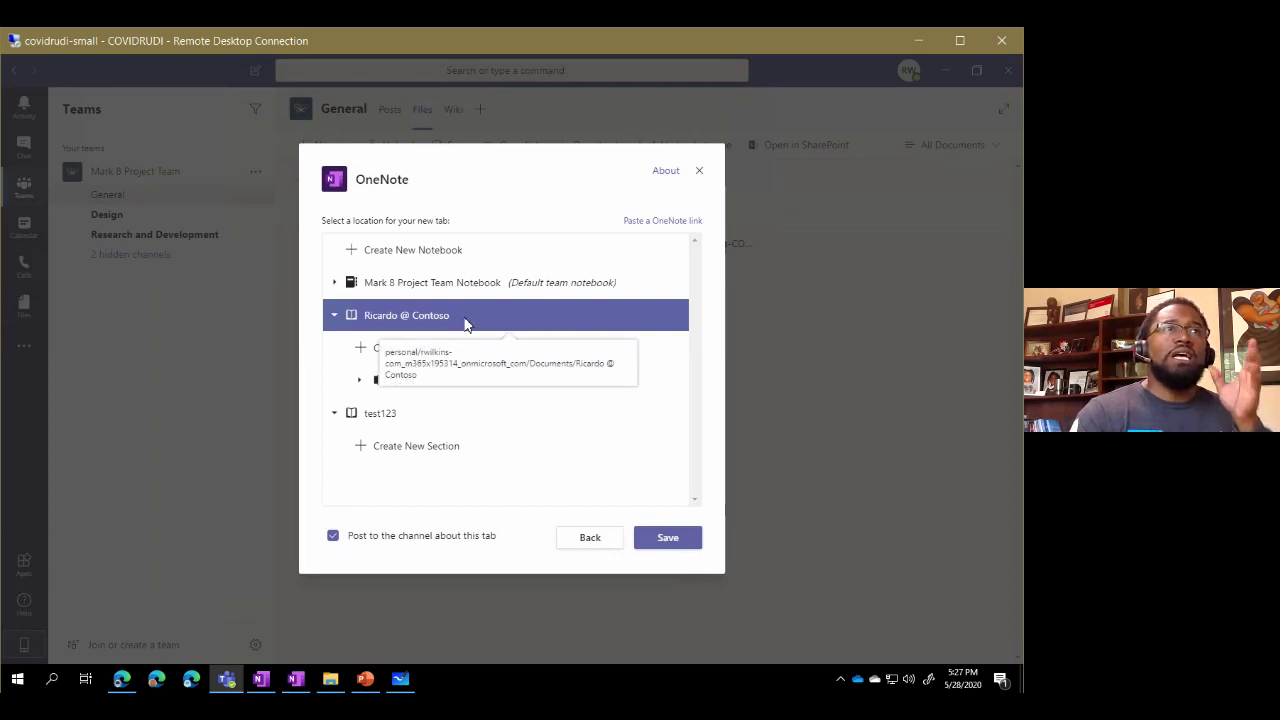
pyautogui.click(362, 383)
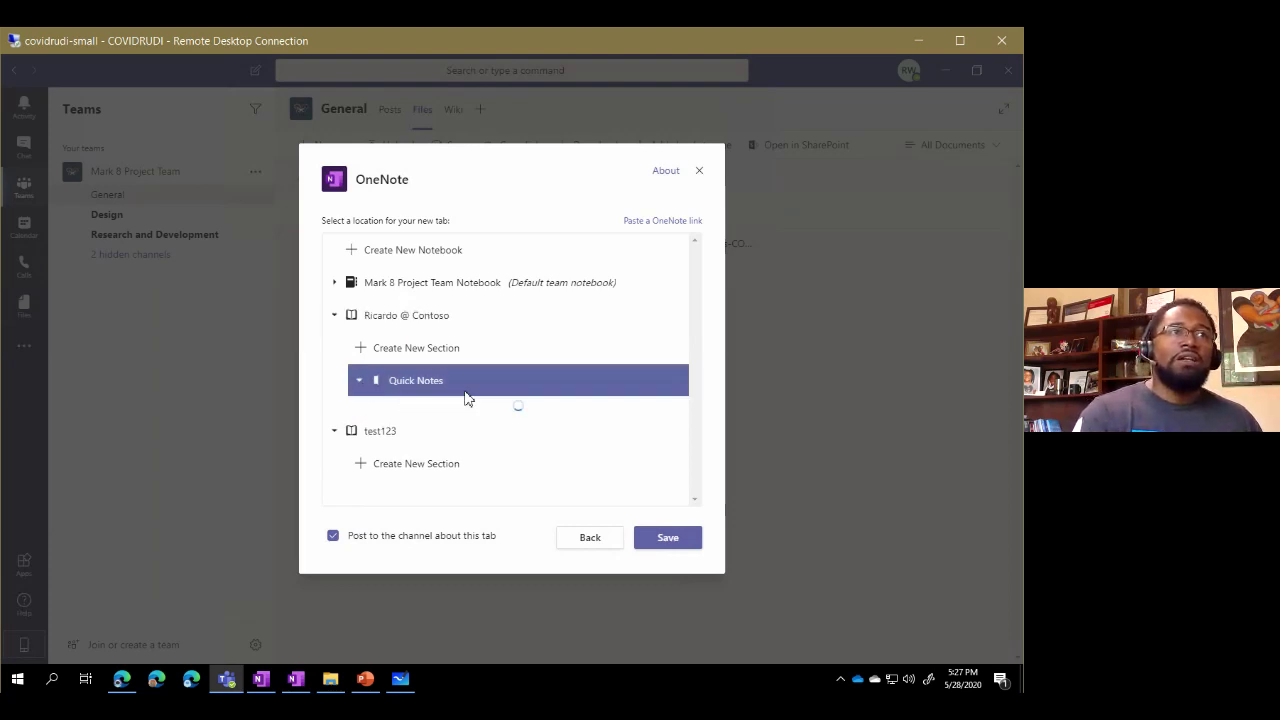
# Step: Choose the OneNote Basics page from Quick Notes, turn off posting to the channel, and save the new tab
pyautogui.click(447, 446)
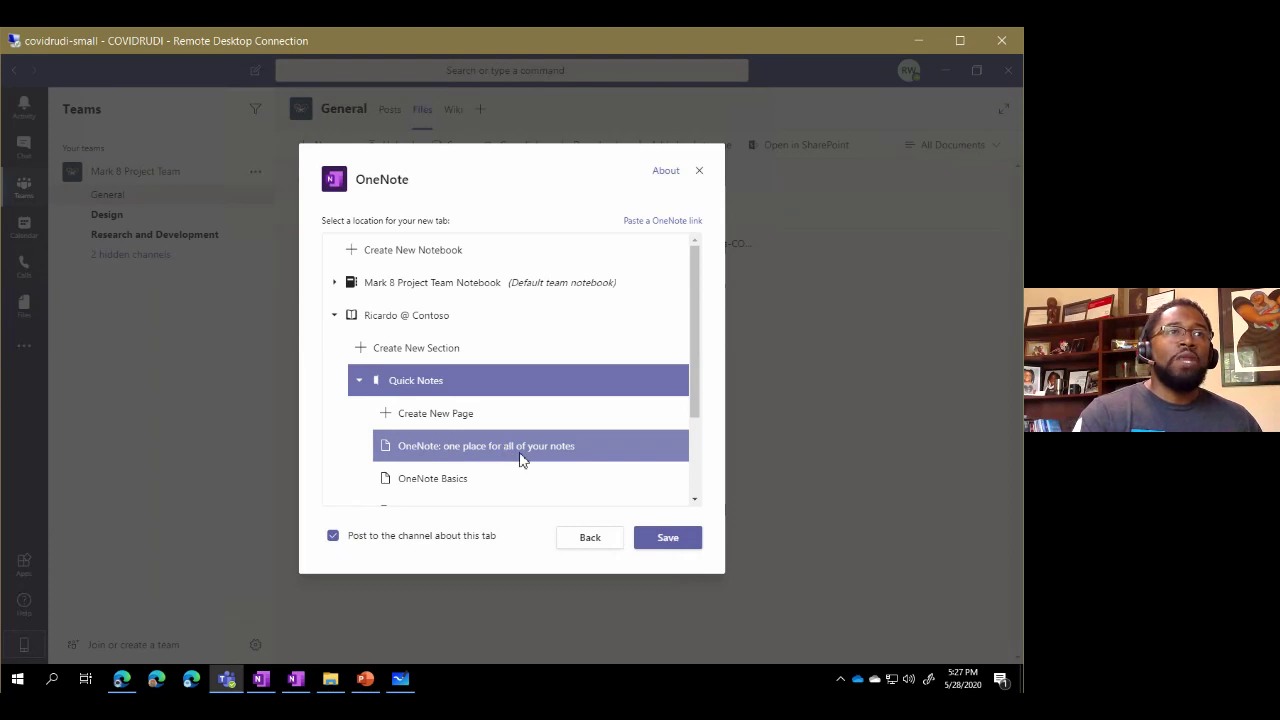
pyautogui.scroll(-1, 575, 455)
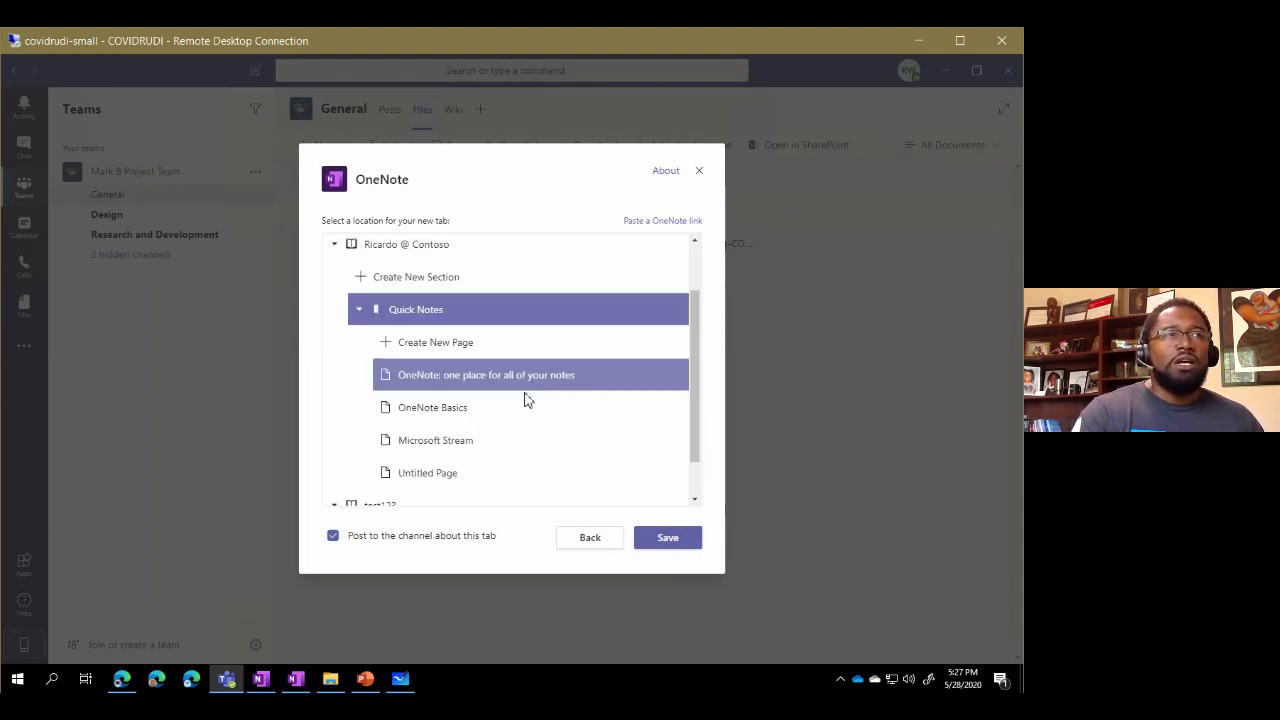
pyautogui.click(498, 416)
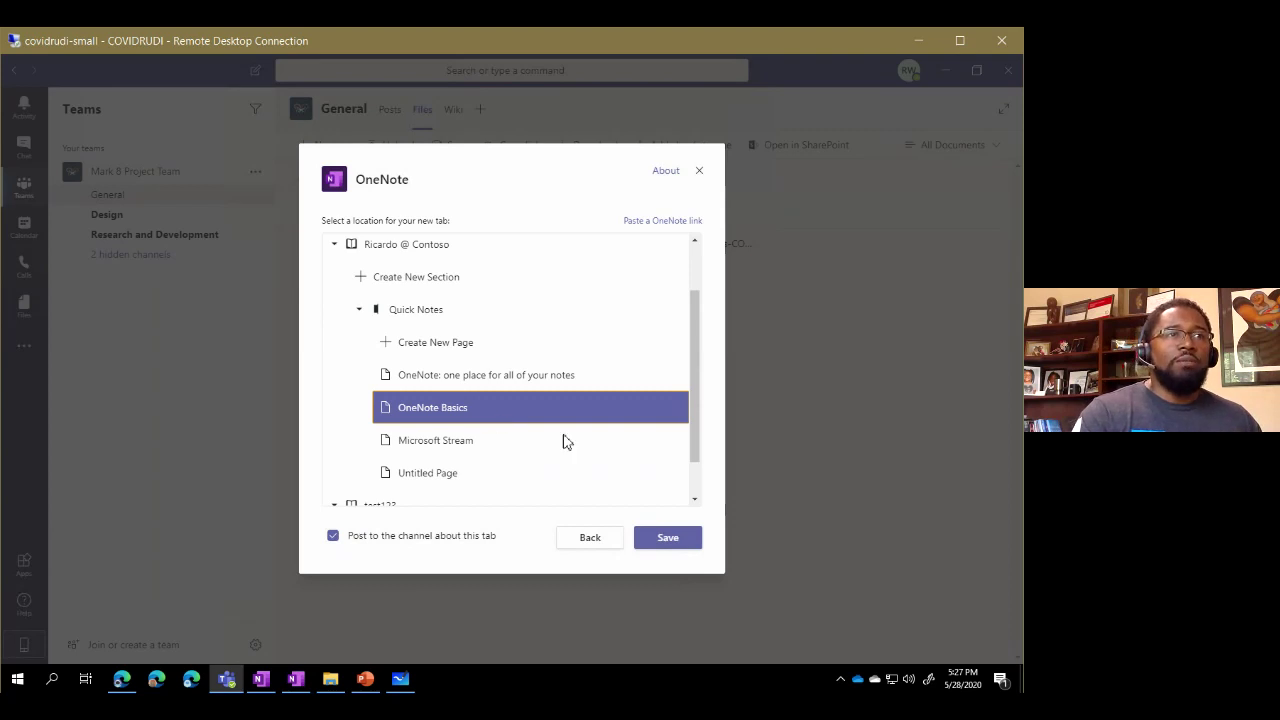
pyautogui.click(449, 540)
pyautogui.click(668, 540)
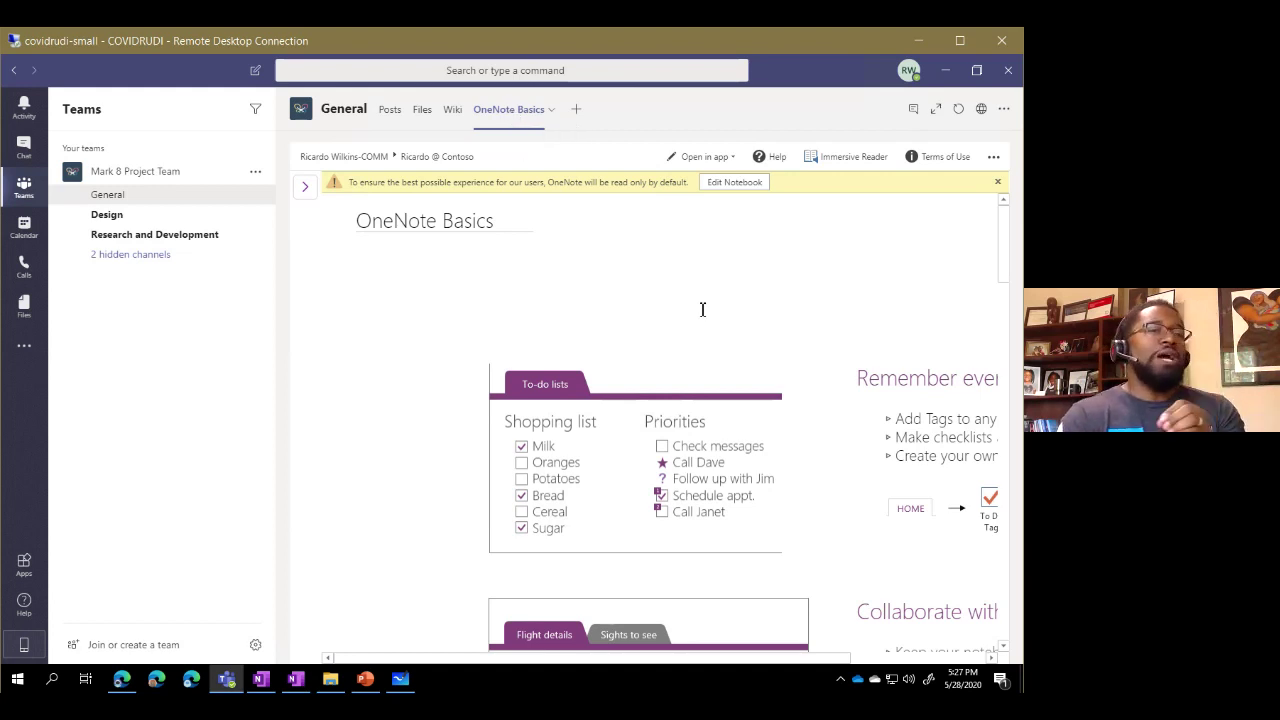
# Step: Show the notebook's sections and pages, and view the choices for opening it in OneNote and for managing the tab
pyautogui.click(307, 188)
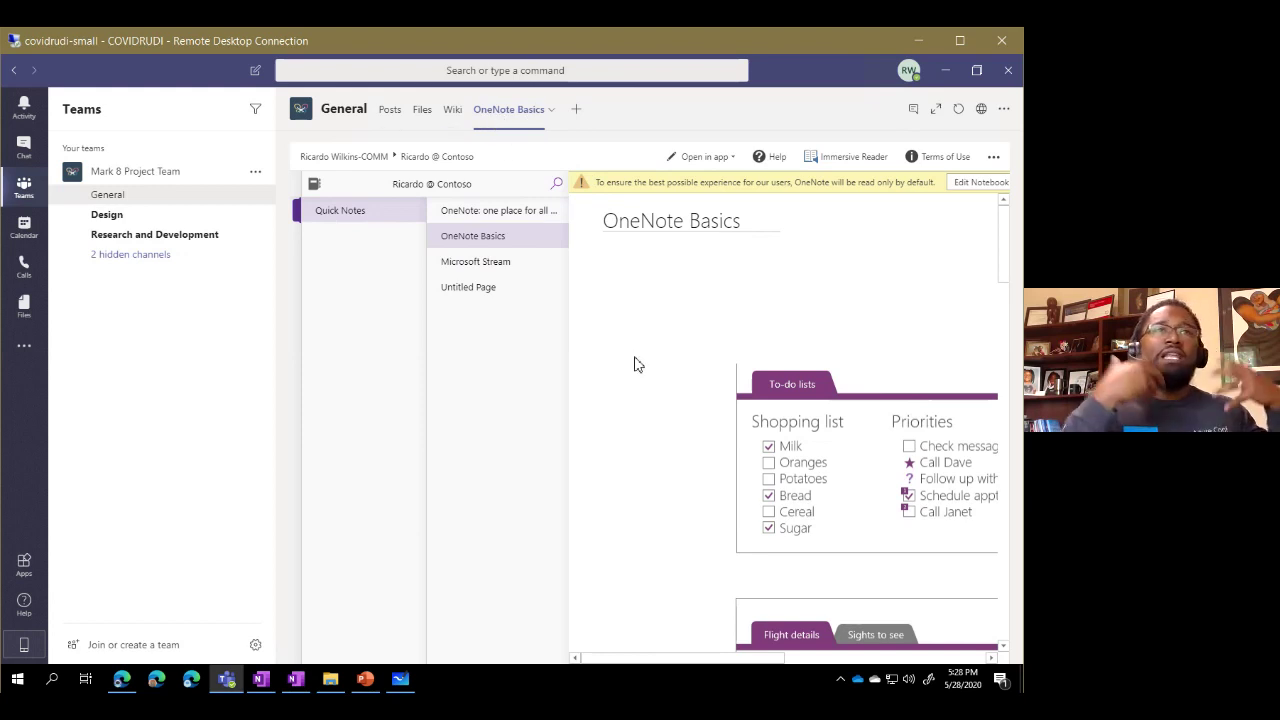
pyautogui.click(728, 158)
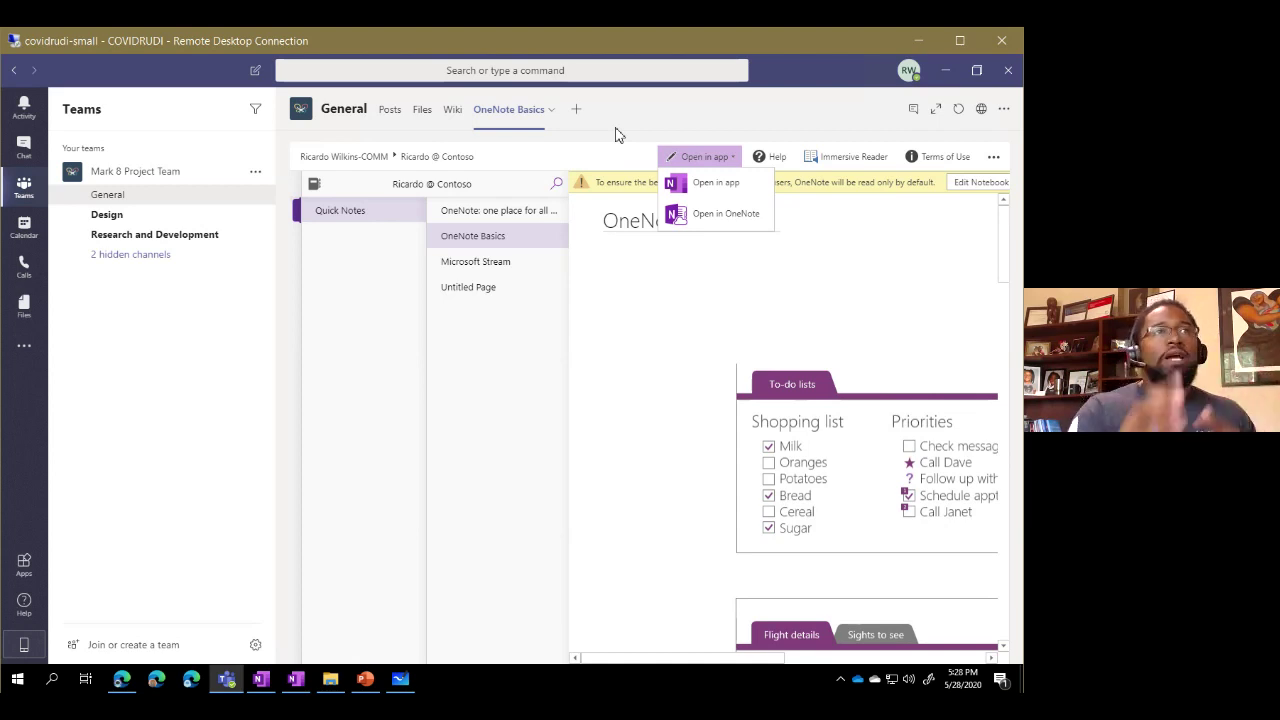
pyautogui.click(550, 111)
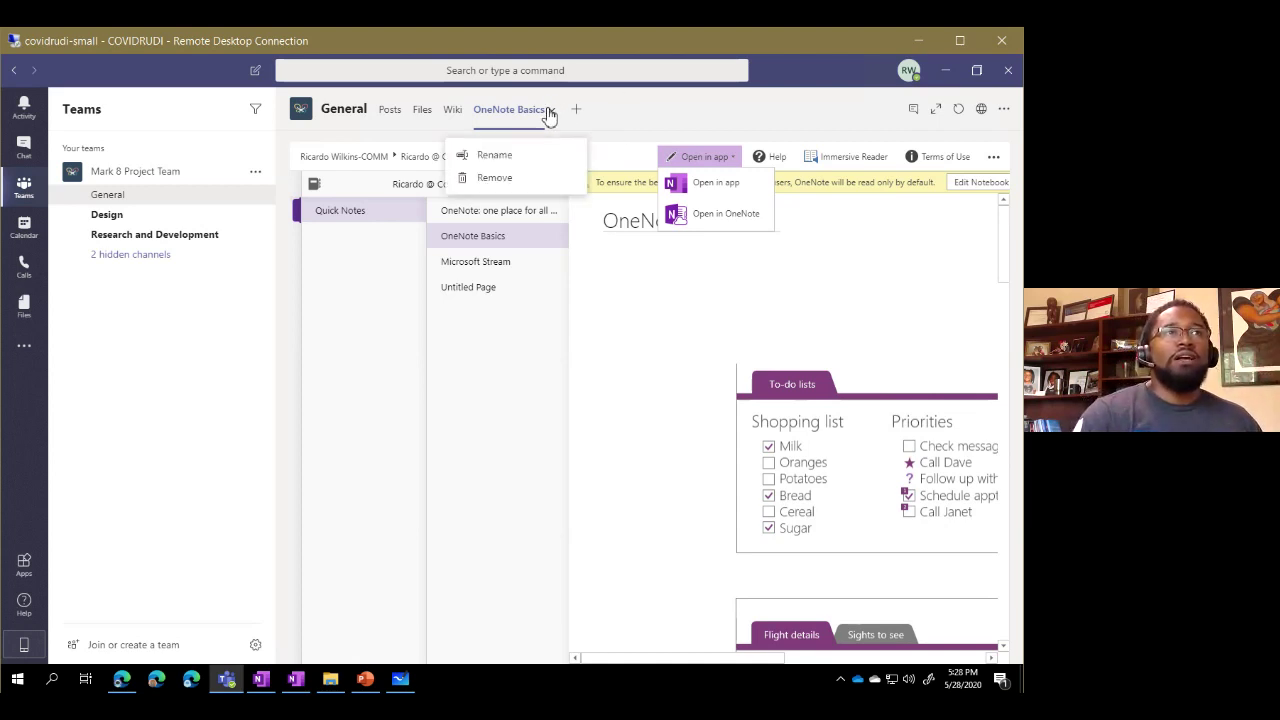
pyautogui.click(605, 119)
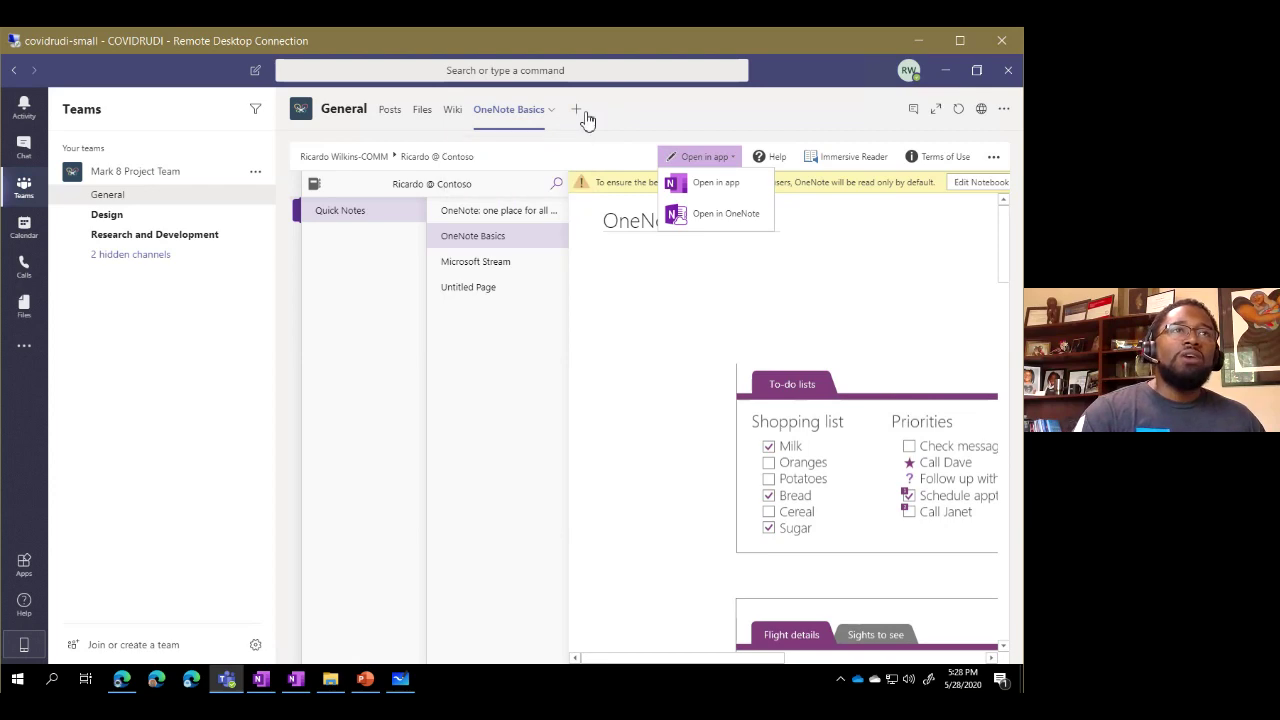
# Step: View the notebook locations offered for another OneNote tab and close the dialog without adding one
pyautogui.click(586, 114)
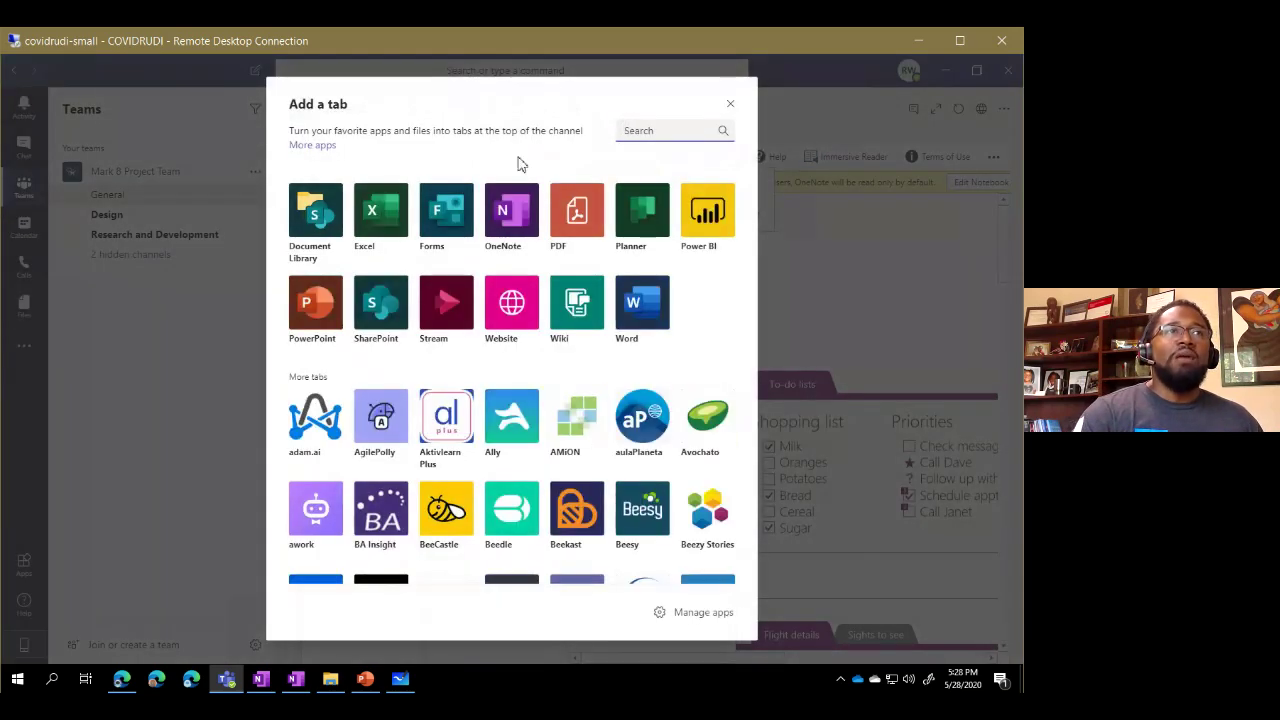
pyautogui.click(509, 208)
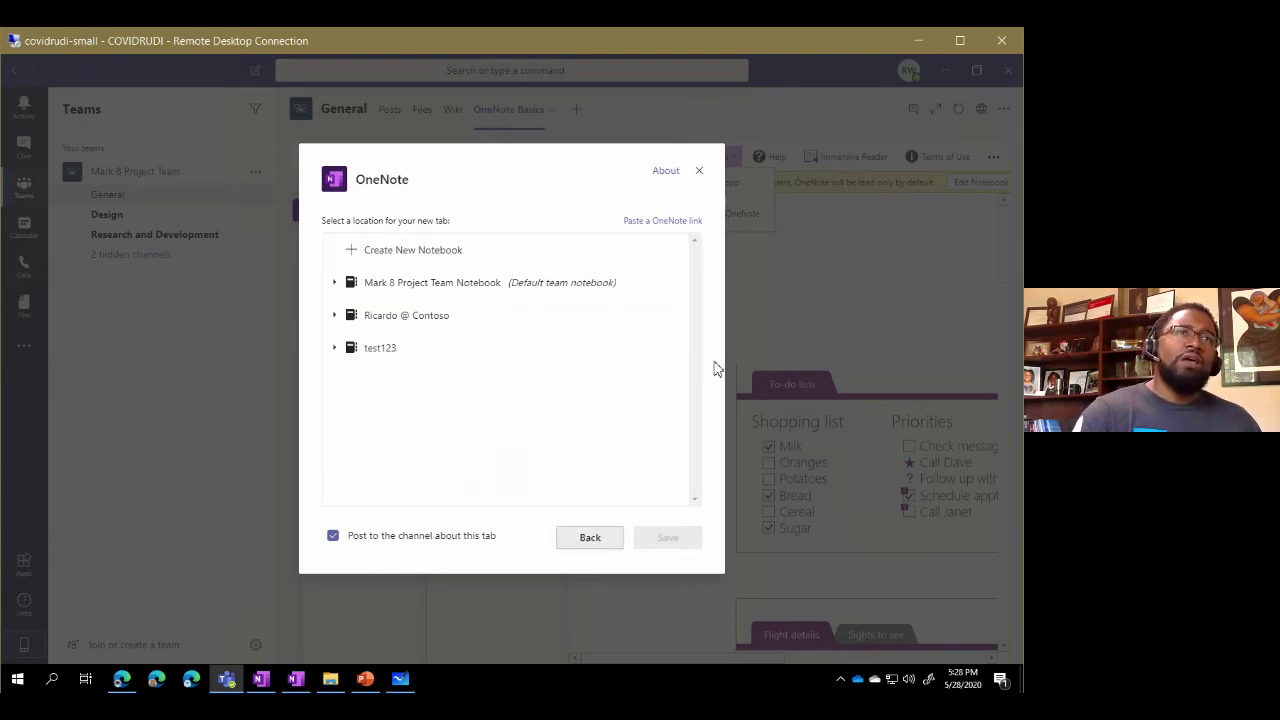
pyautogui.click(703, 174)
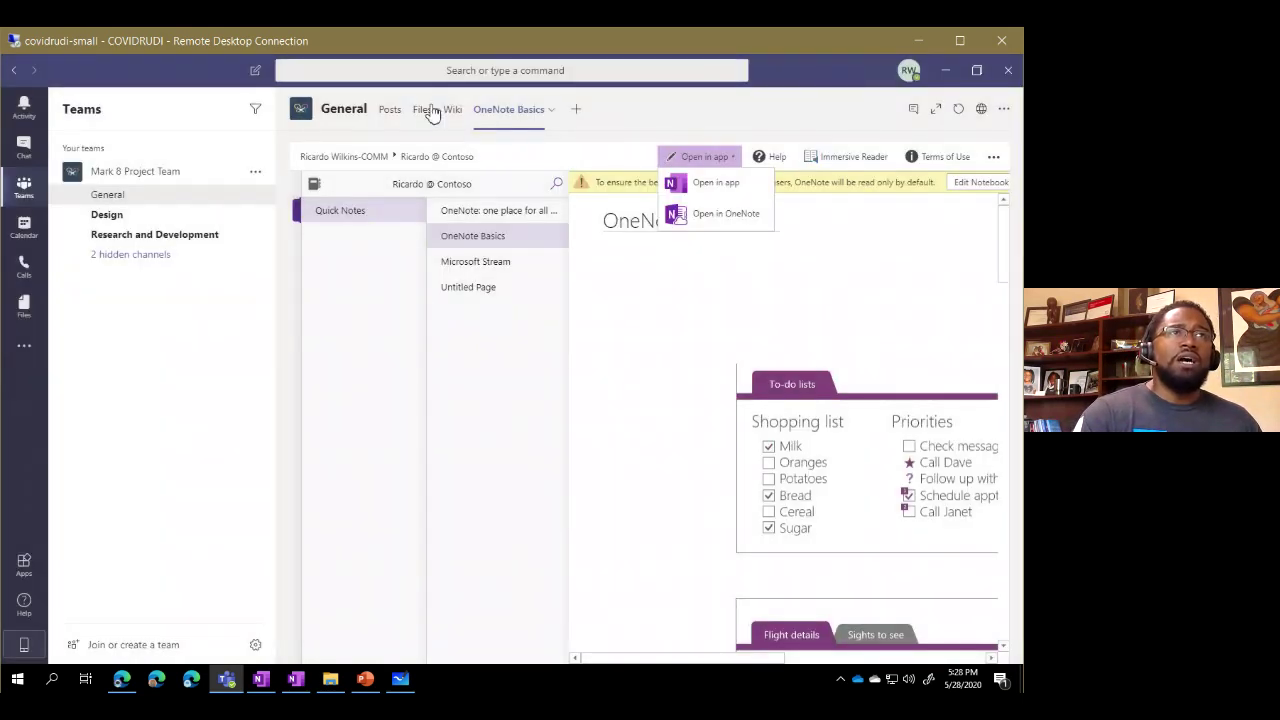
# Step: Examine the new file types offered in the General channel's files and the apps offered for a new channel tab
pyautogui.click(422, 109)
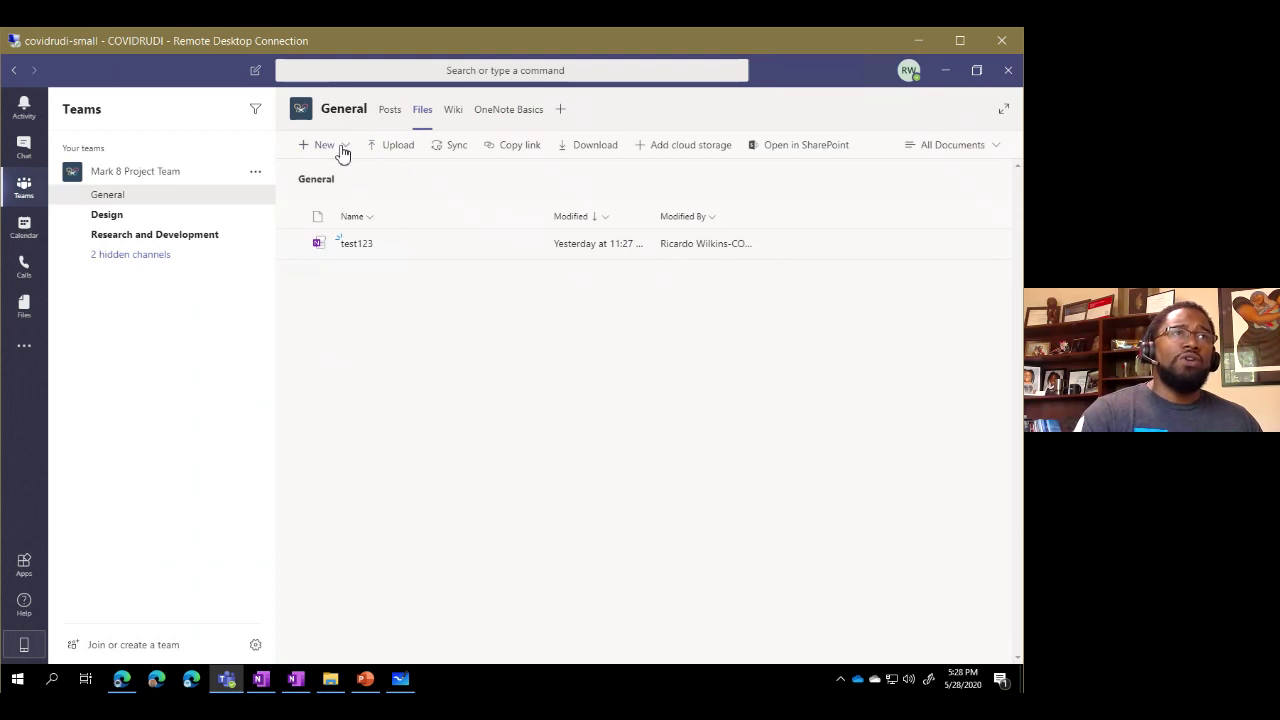
pyautogui.click(340, 148)
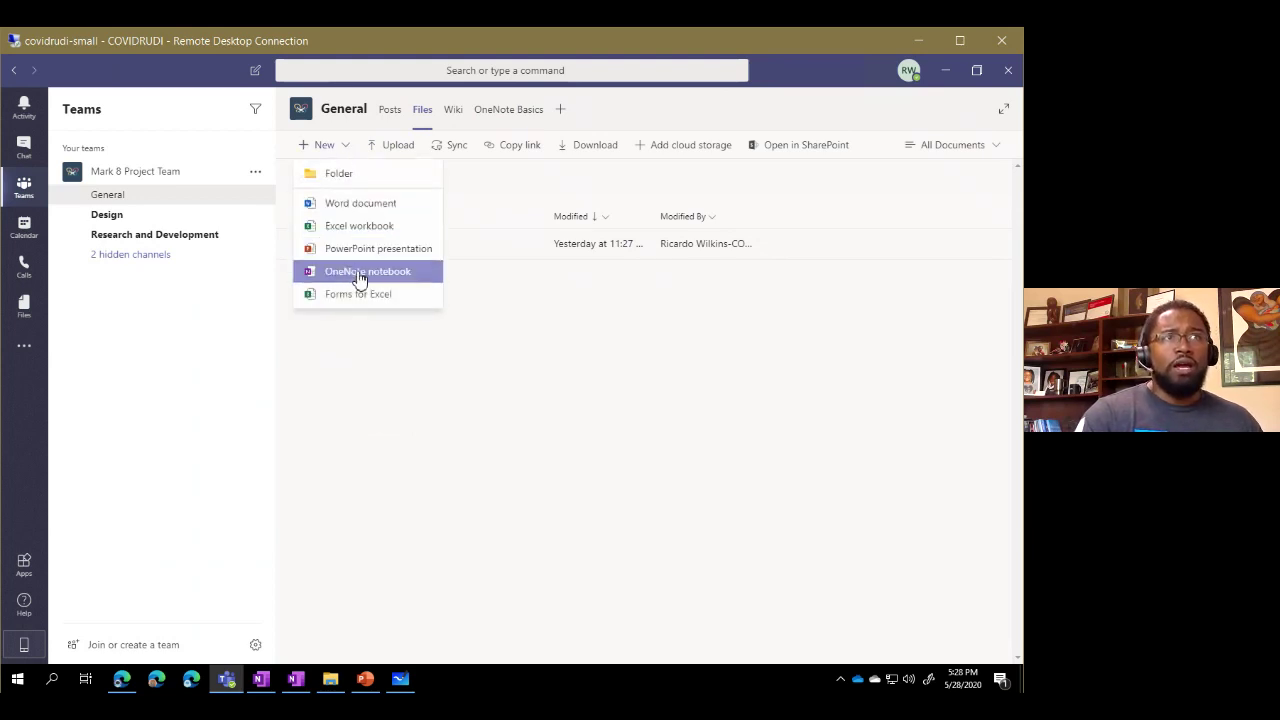
pyautogui.click(752, 122)
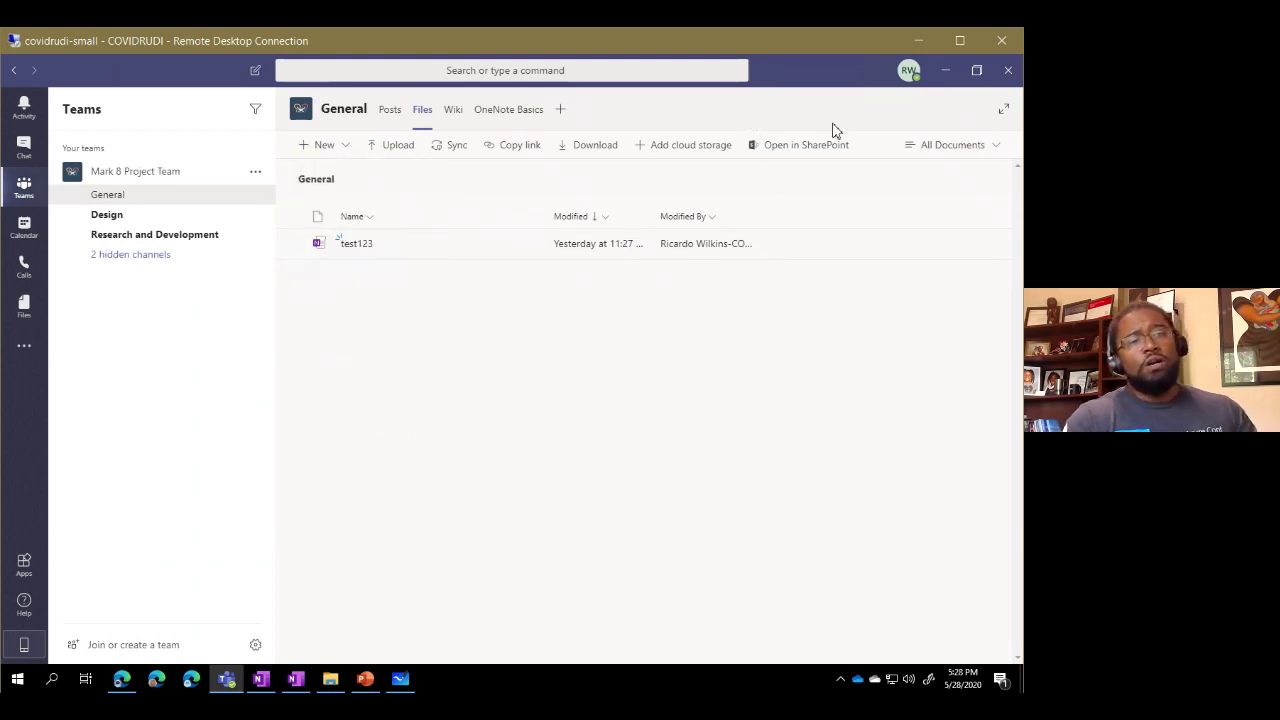
pyautogui.click(560, 109)
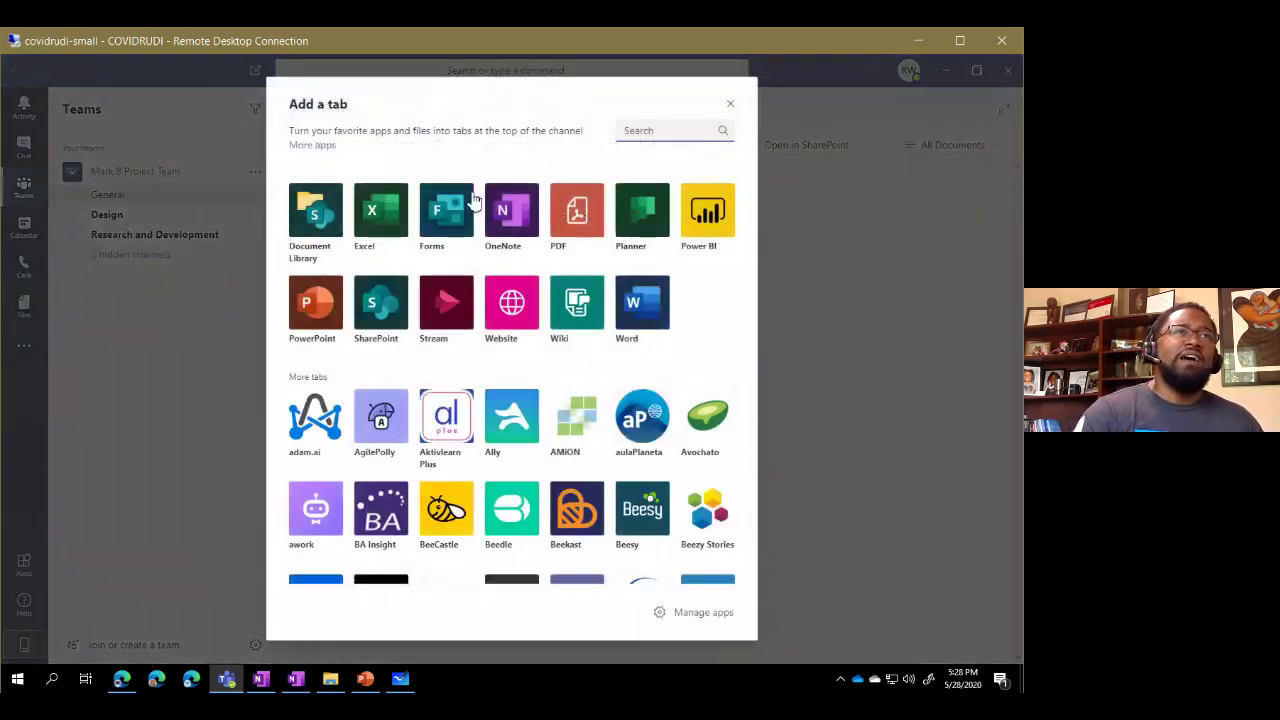
pyautogui.click(822, 112)
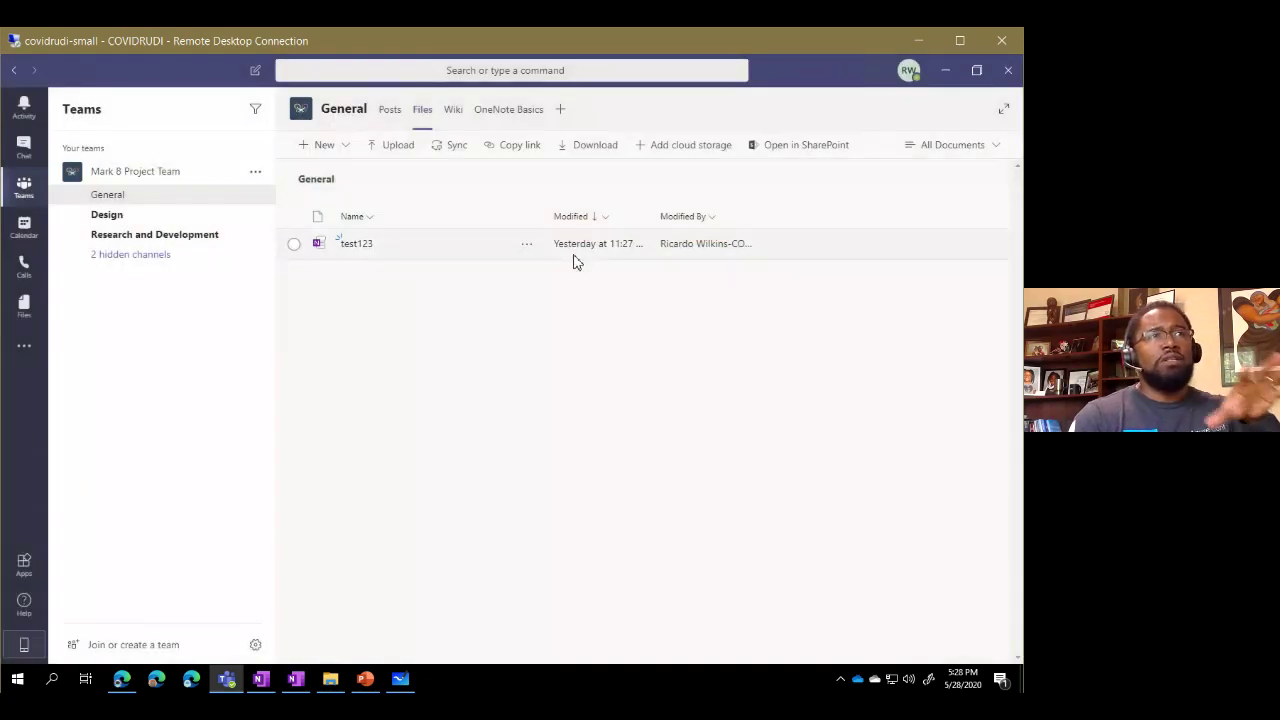
# Step: Reopen the OneNote Basics page in the channel and check the current PowerPoint slide before returning to Teams
pyautogui.click(520, 110)
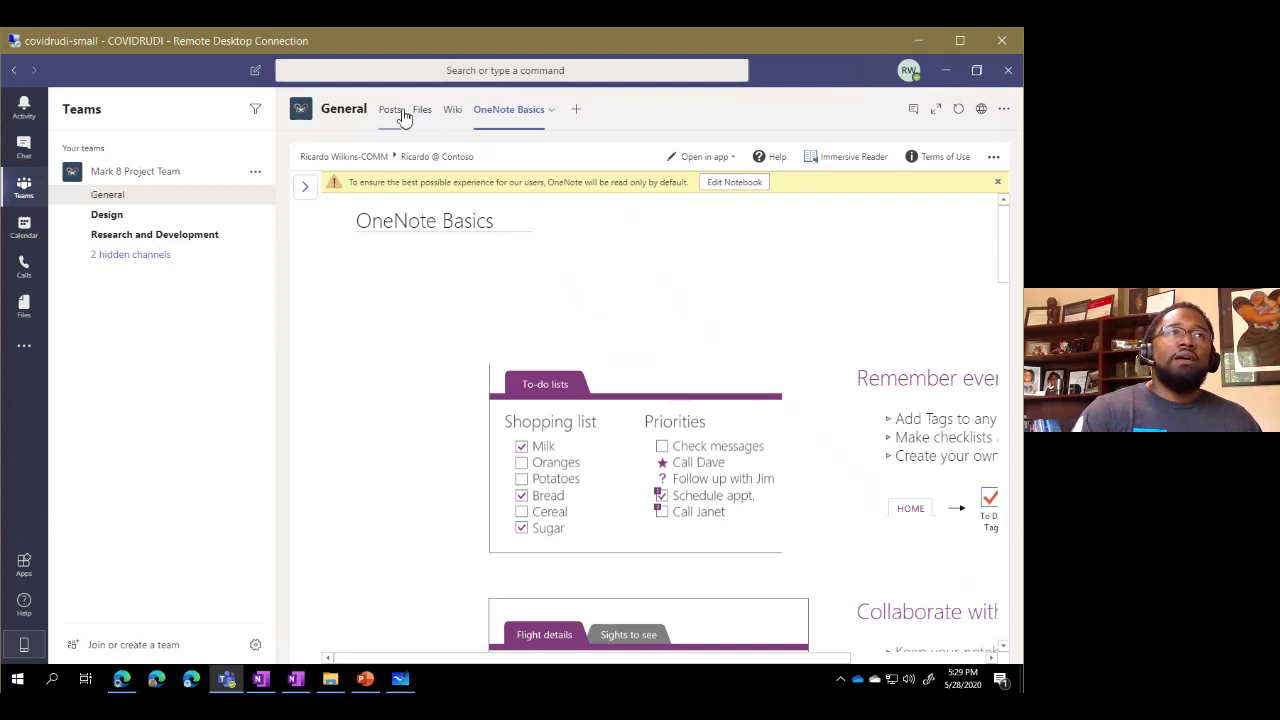
pyautogui.click(366, 680)
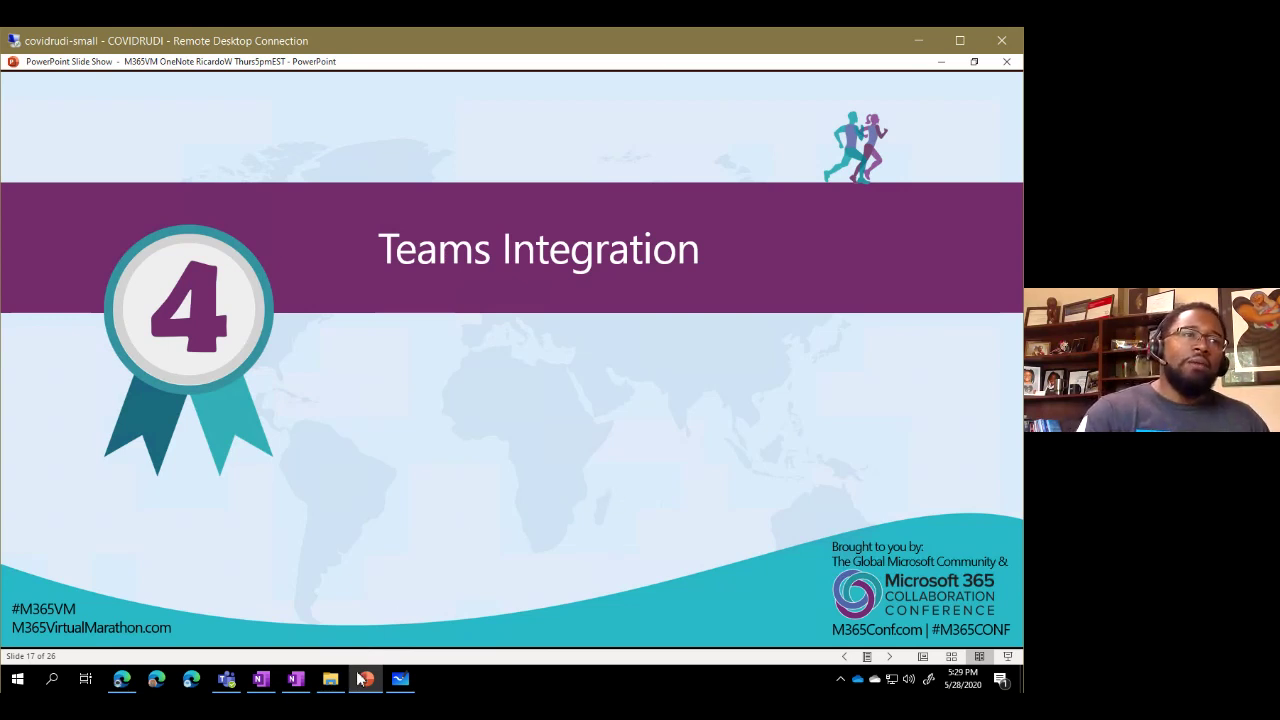
pyautogui.click(240, 605)
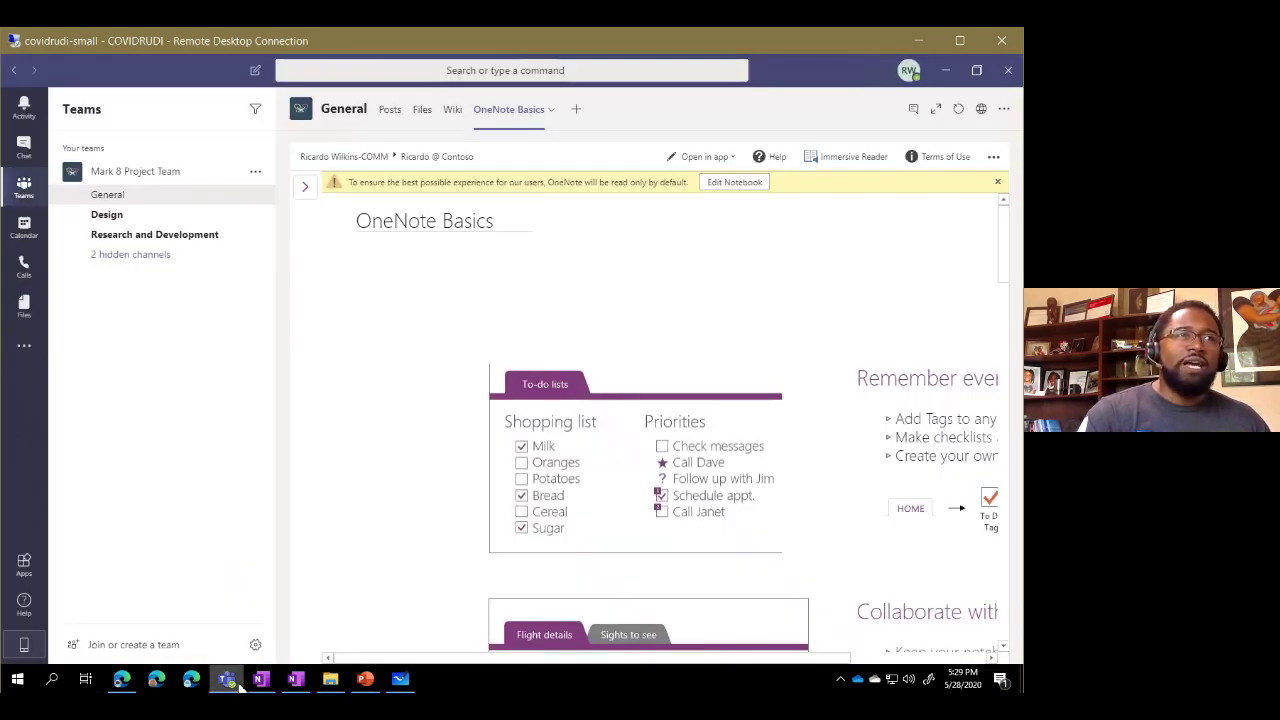
# Step: Open the OneNote app within Teams and view its personal notebook
pyautogui.click(33, 352)
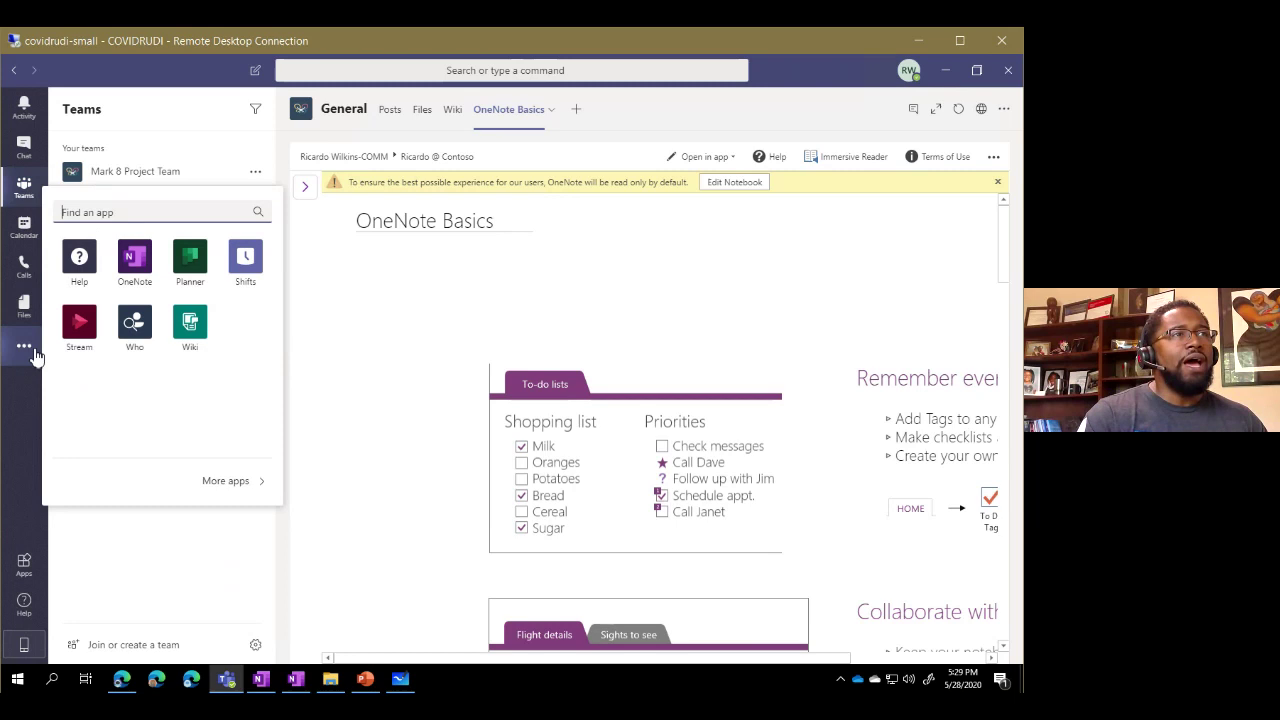
pyautogui.click(124, 283)
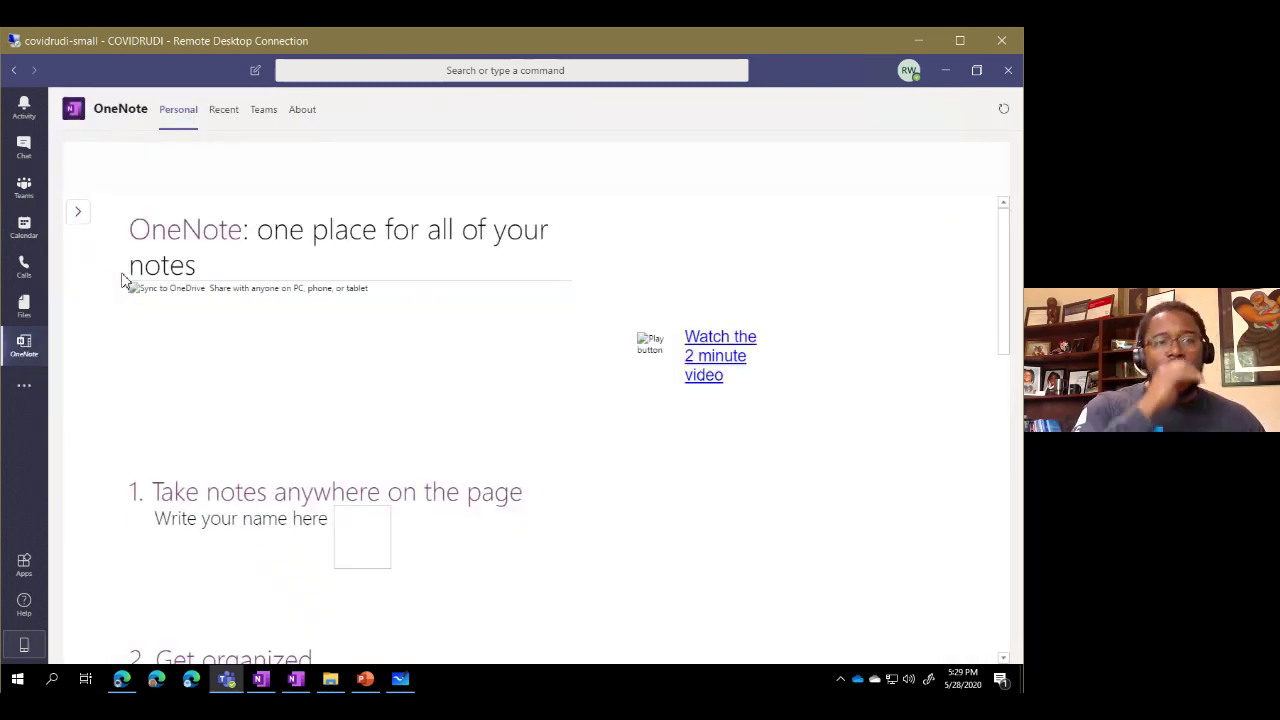
pyautogui.scroll(-1, 123, 281)
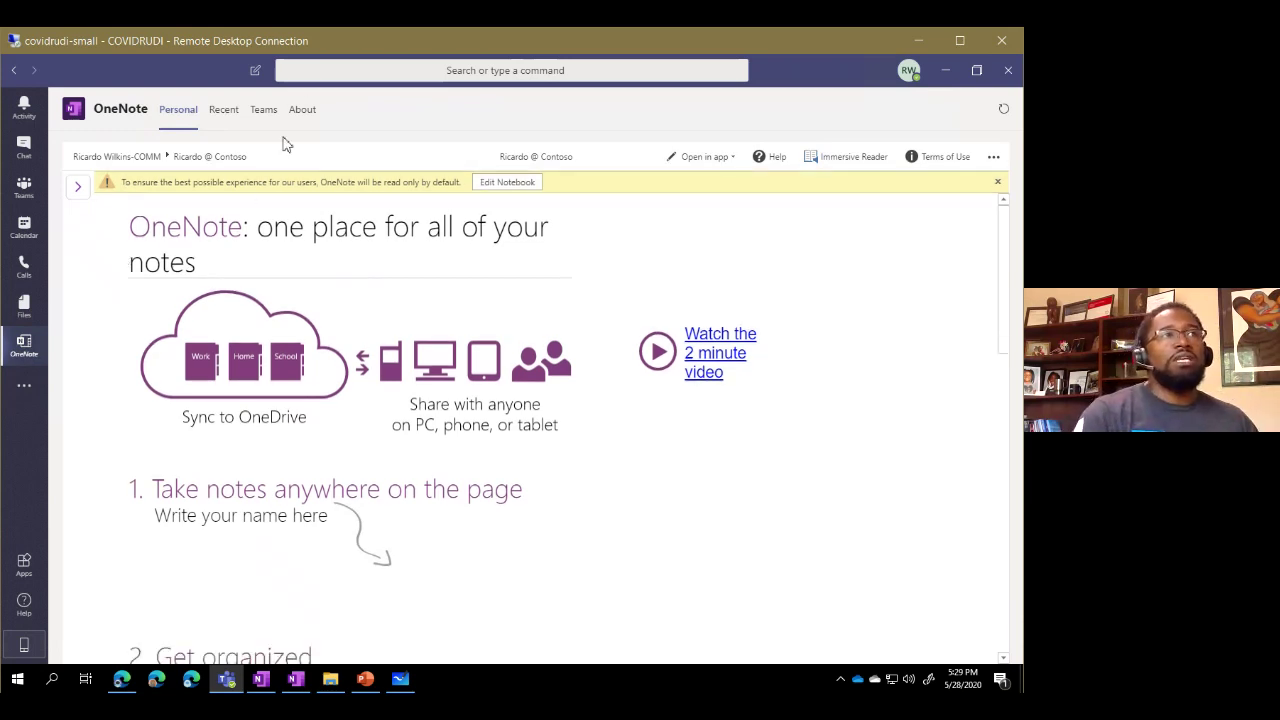
# Step: Review the recently opened notebooks with their locations and the team notebooks in the OneNote app
pyautogui.click(224, 112)
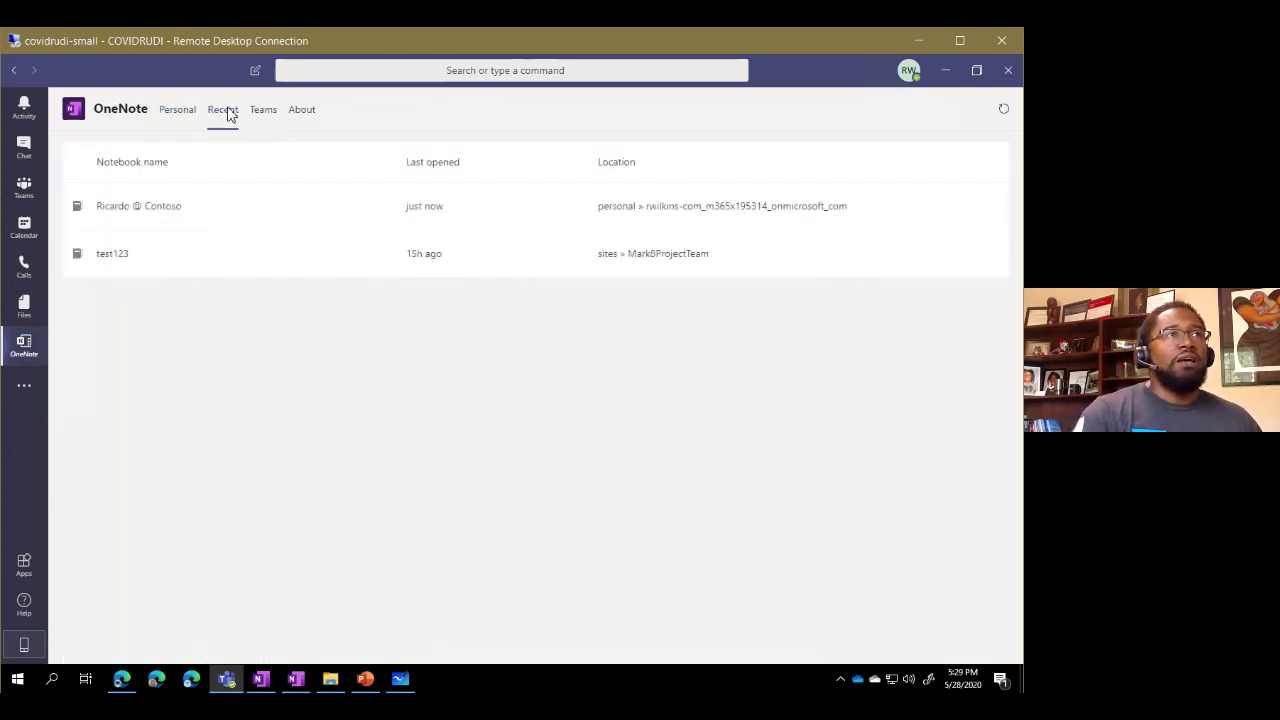
pyautogui.click(261, 112)
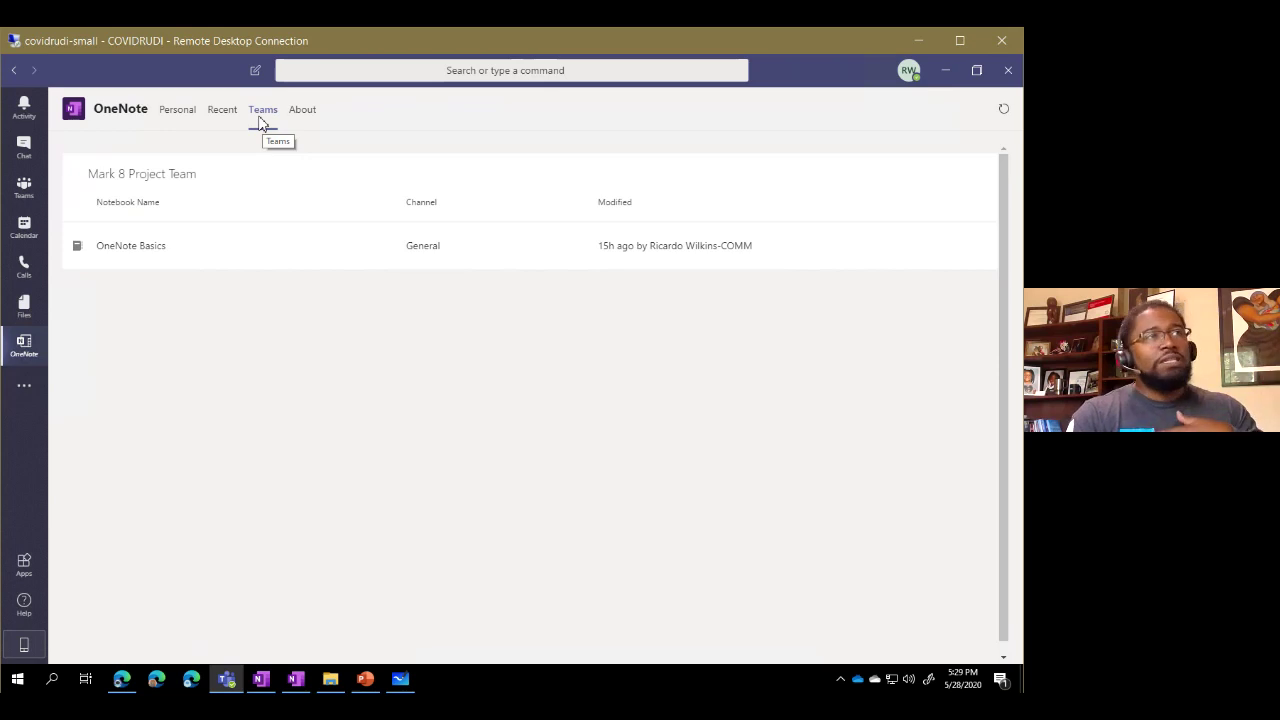
pyautogui.click(222, 117)
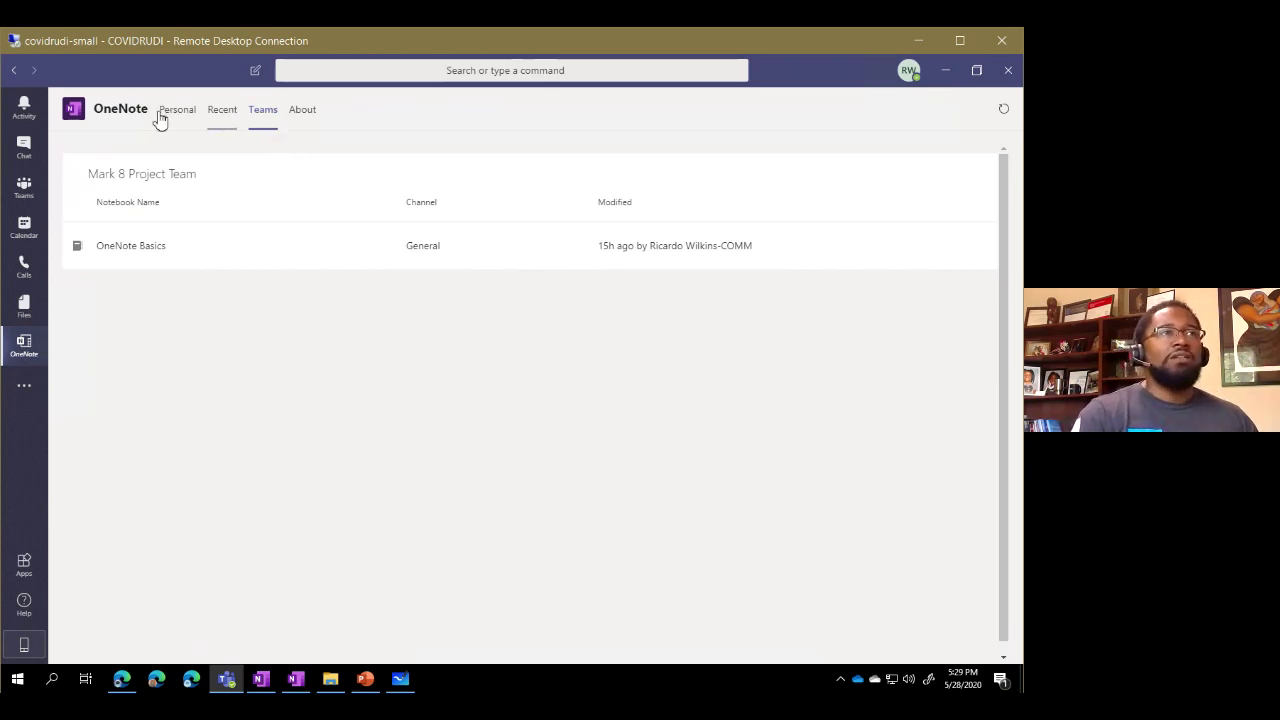
pyautogui.moveTo(104, 120)
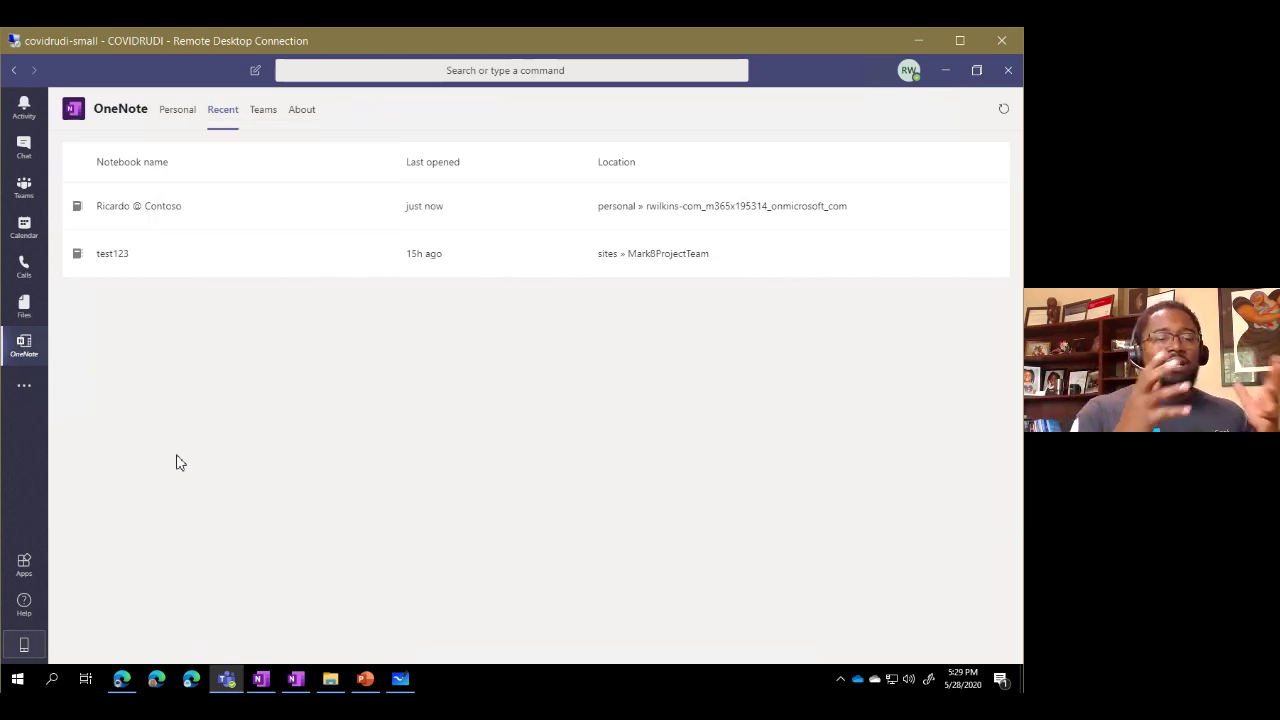
pyautogui.click(743, 213)
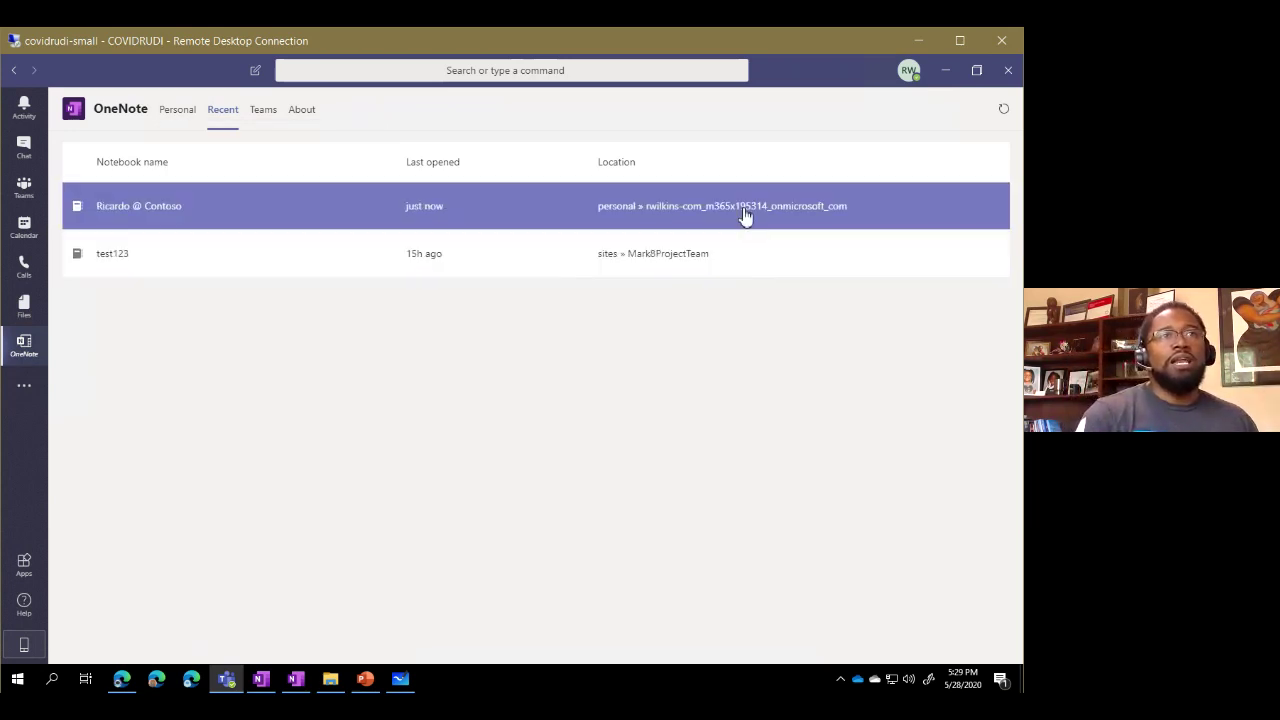
pyautogui.click(710, 250)
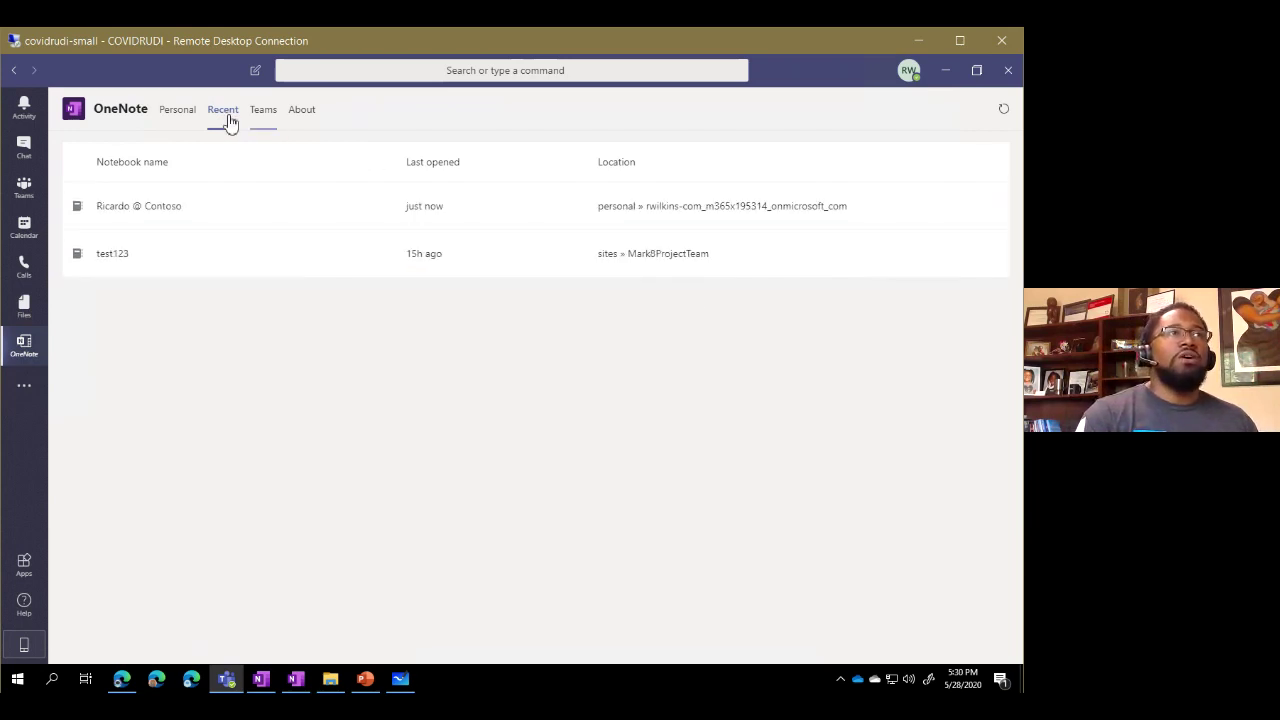
# Step: Return to the personal notebook and show the additional apps available in Teams
pyautogui.click(167, 117)
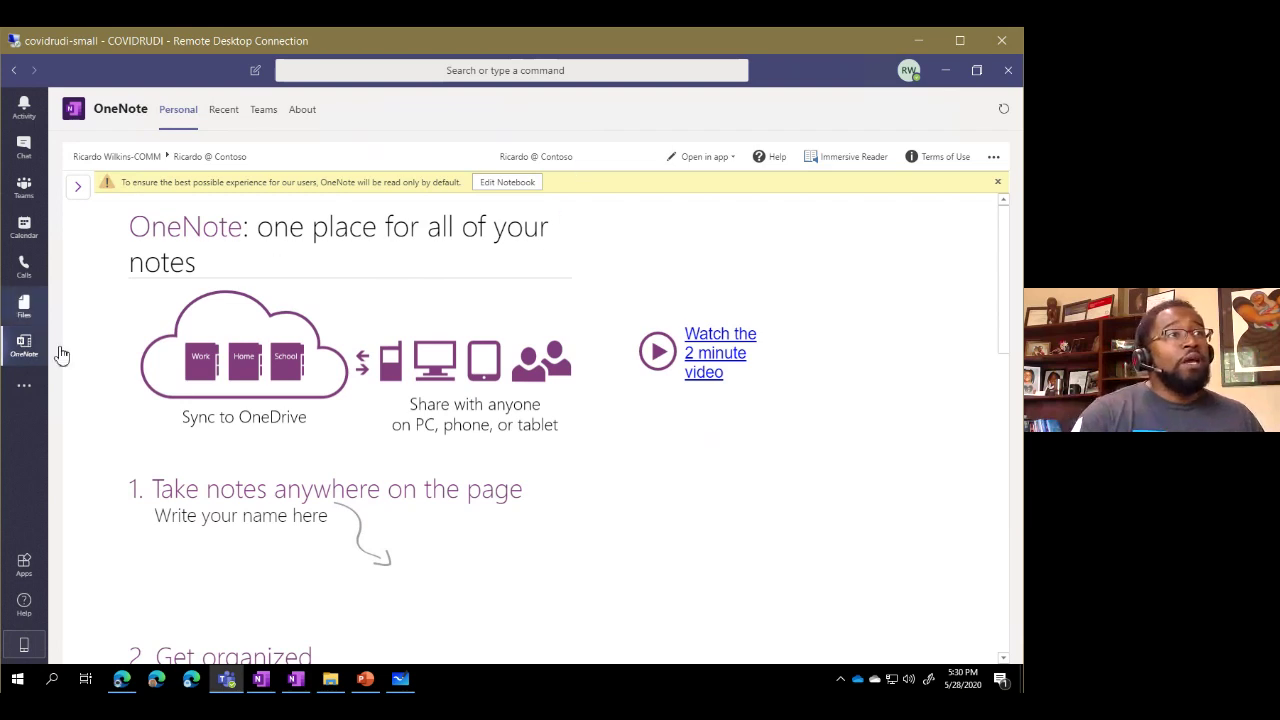
pyautogui.click(26, 384)
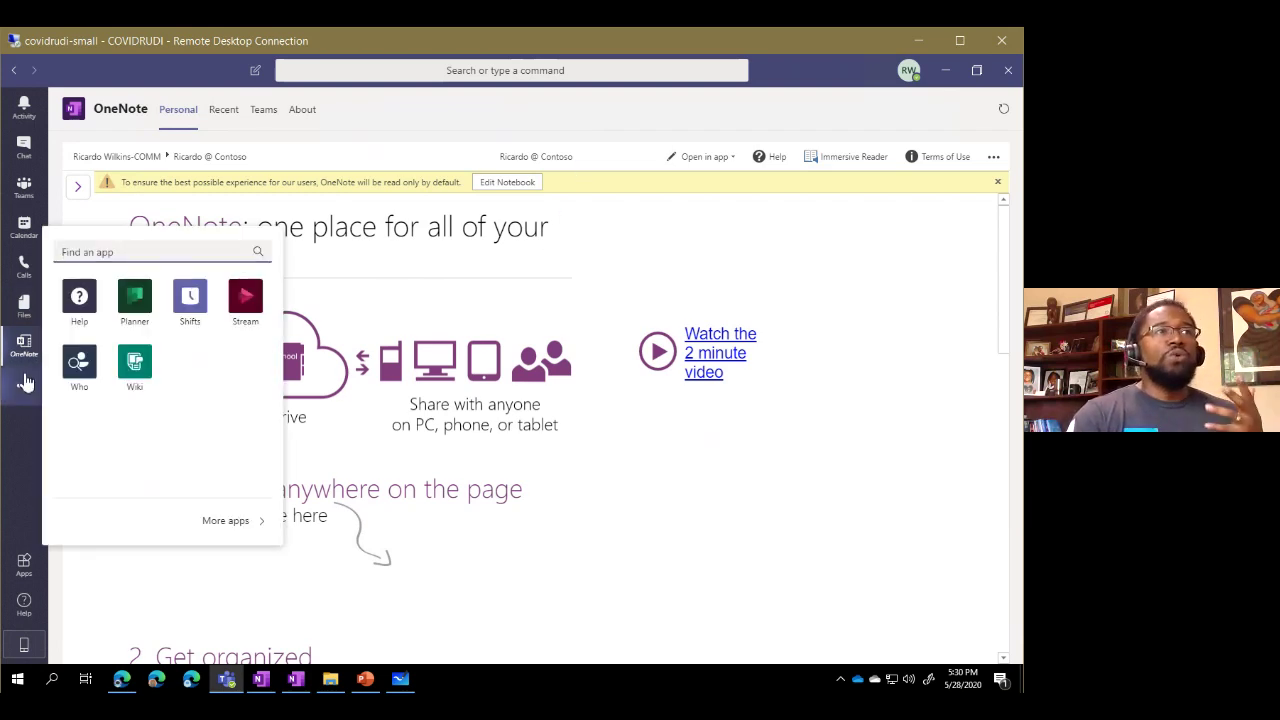
# Step: Return to the General channel of the Mark 8 Project Team and advance the PowerPoint slide show to the Embed video slide
pyautogui.click(367, 124)
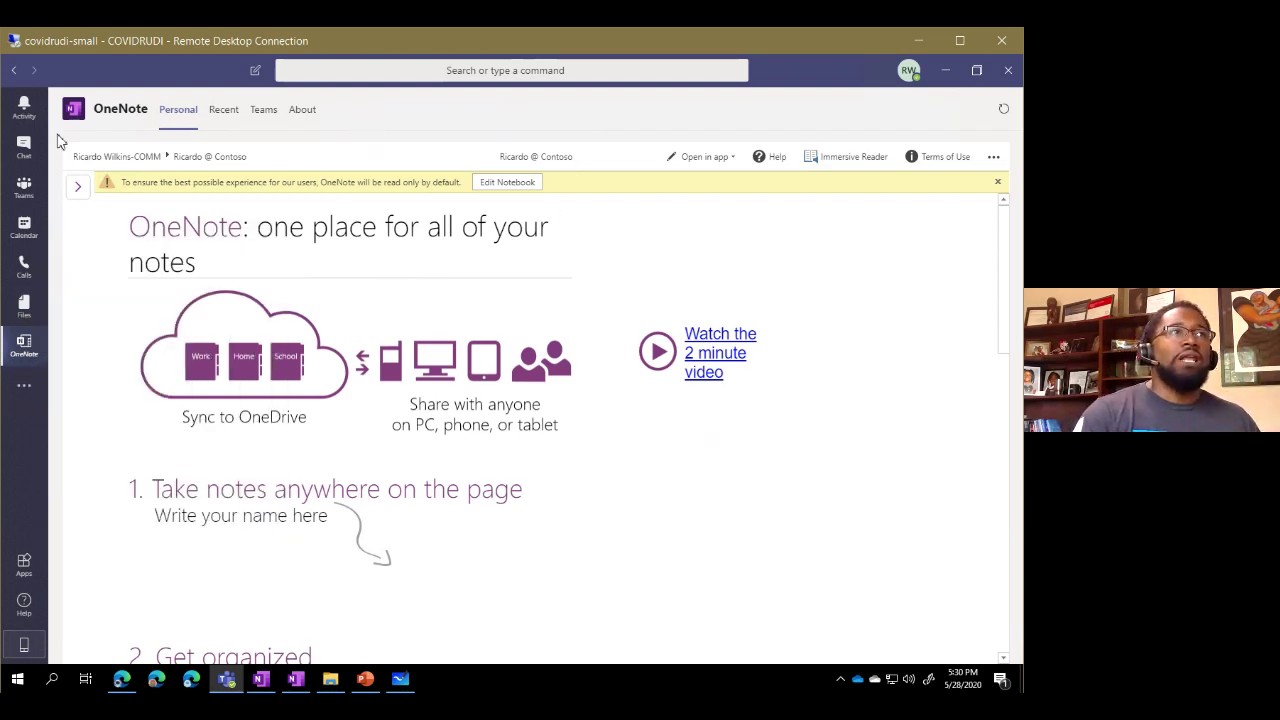
pyautogui.click(31, 193)
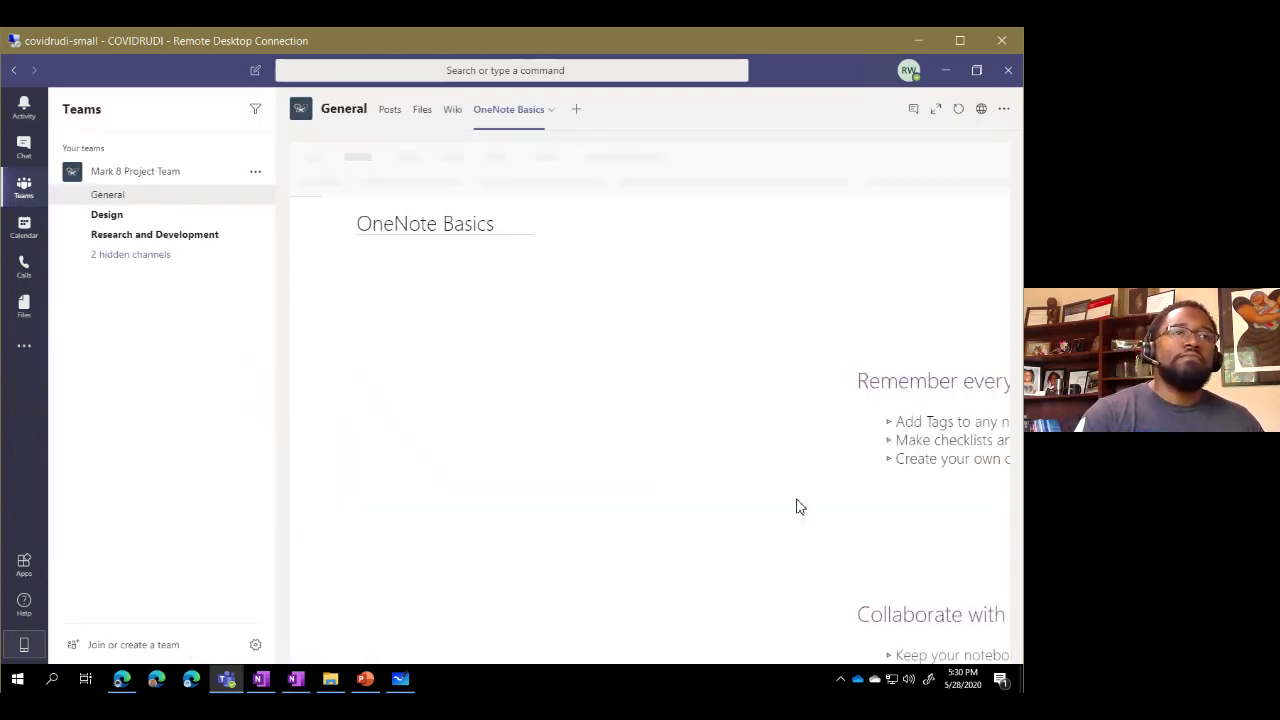
pyautogui.click(368, 679)
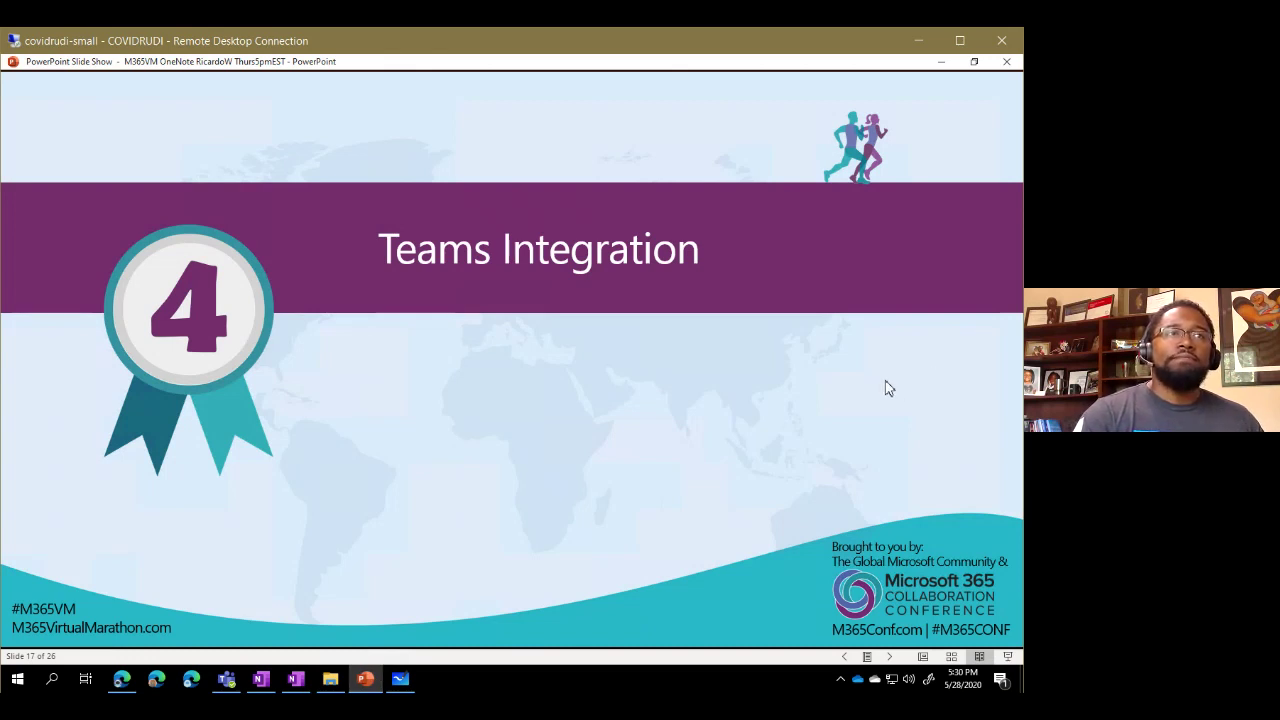
pyautogui.click(889, 658)
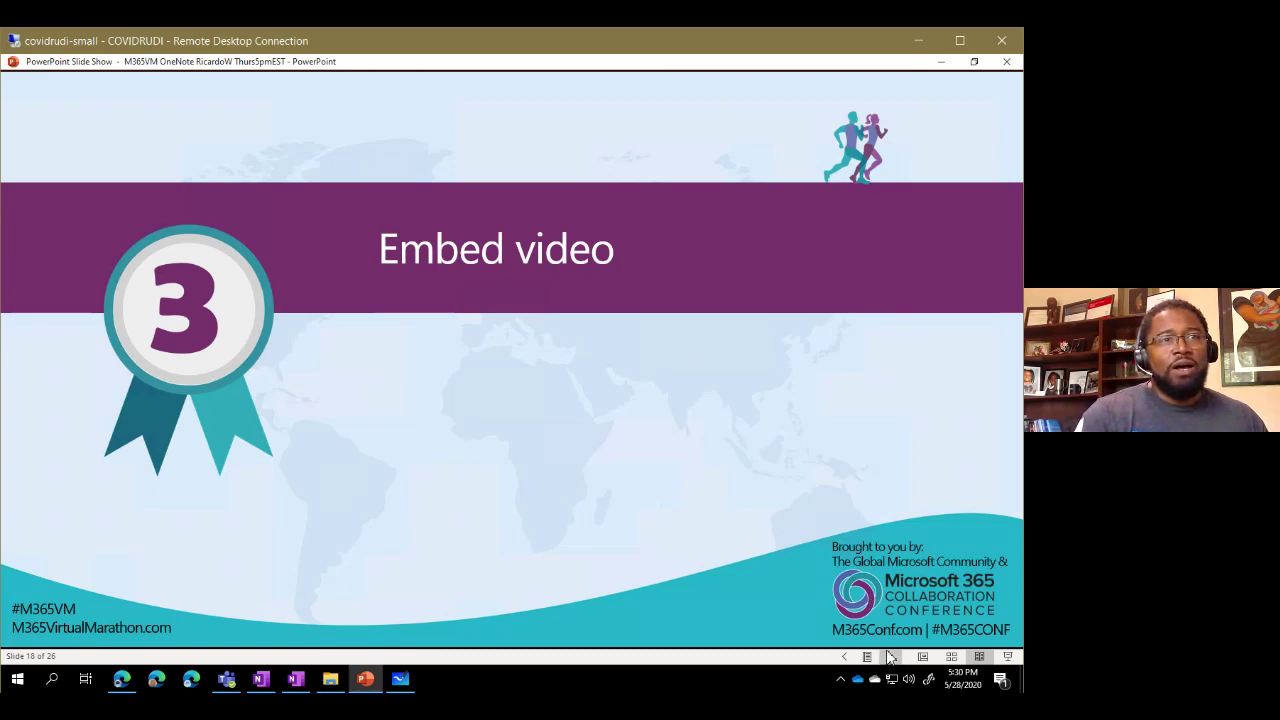
# Step: Switch to OneNote for Windows 10, check the signed-in account, maximize the window, and open the Microsoft Stream page
pyautogui.click(295, 679)
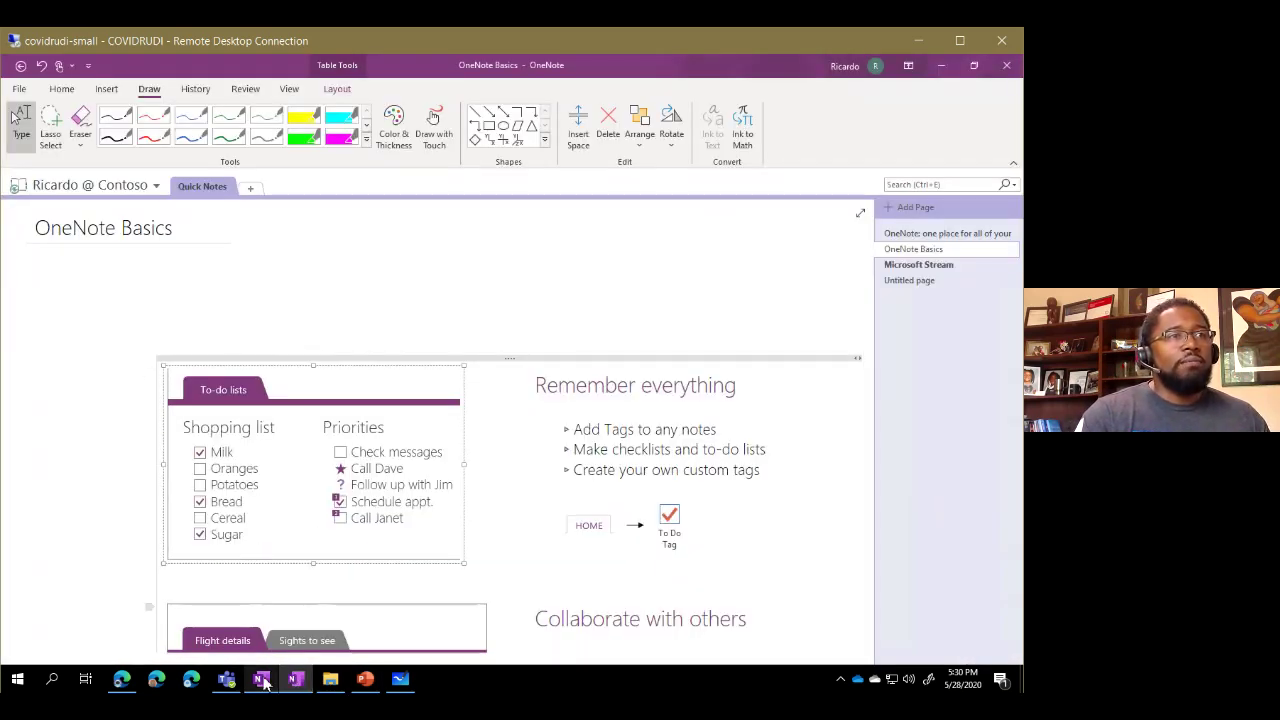
pyautogui.click(262, 680)
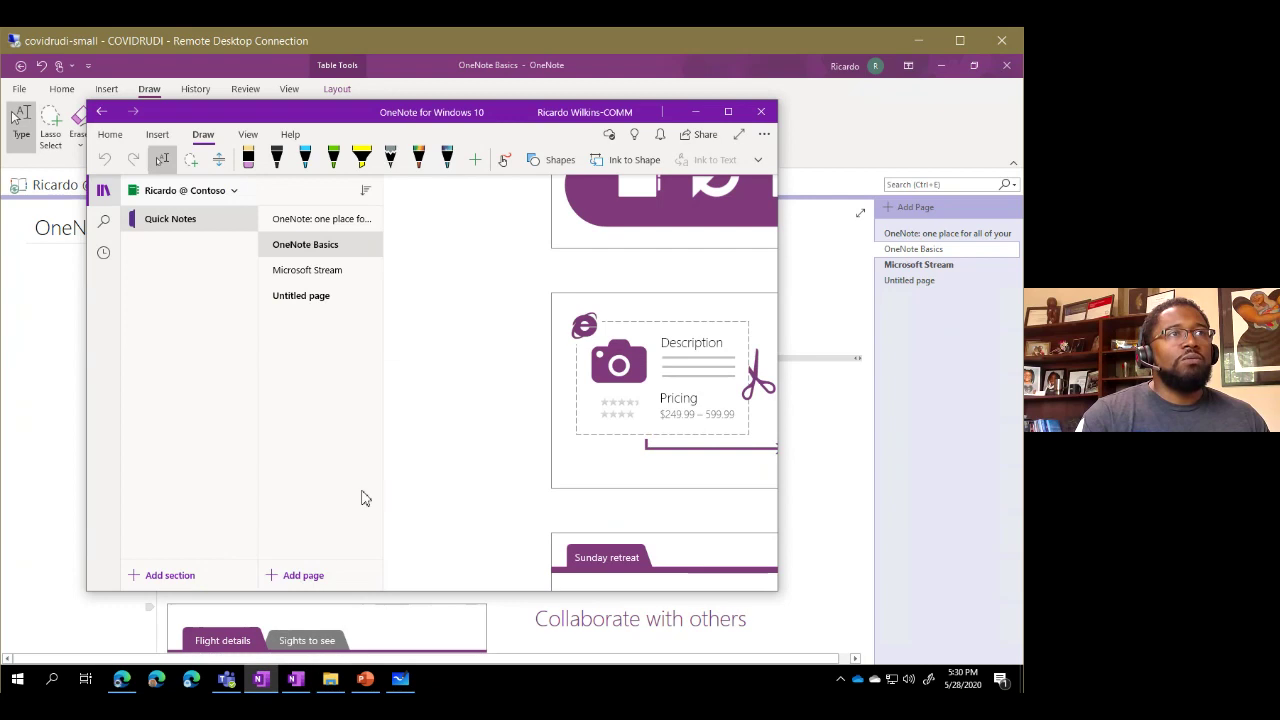
pyautogui.click(530, 117)
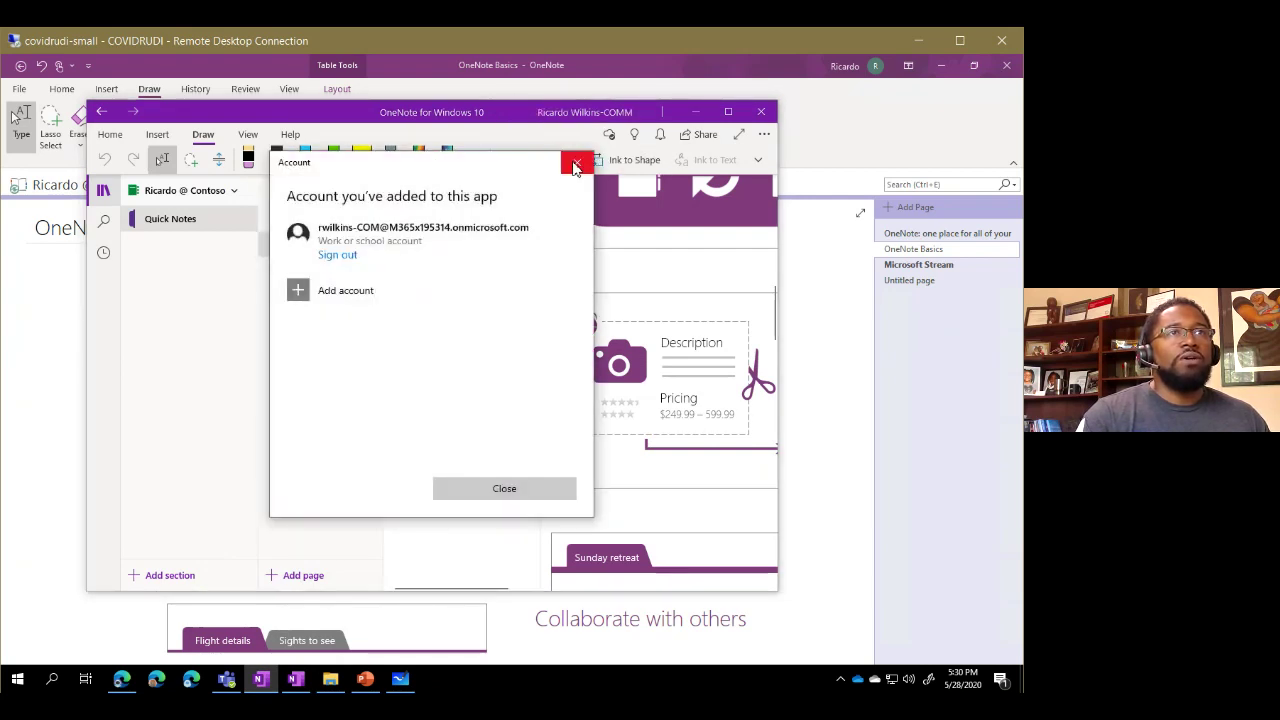
pyautogui.click(577, 164)
pyautogui.doubleClick(390, 113)
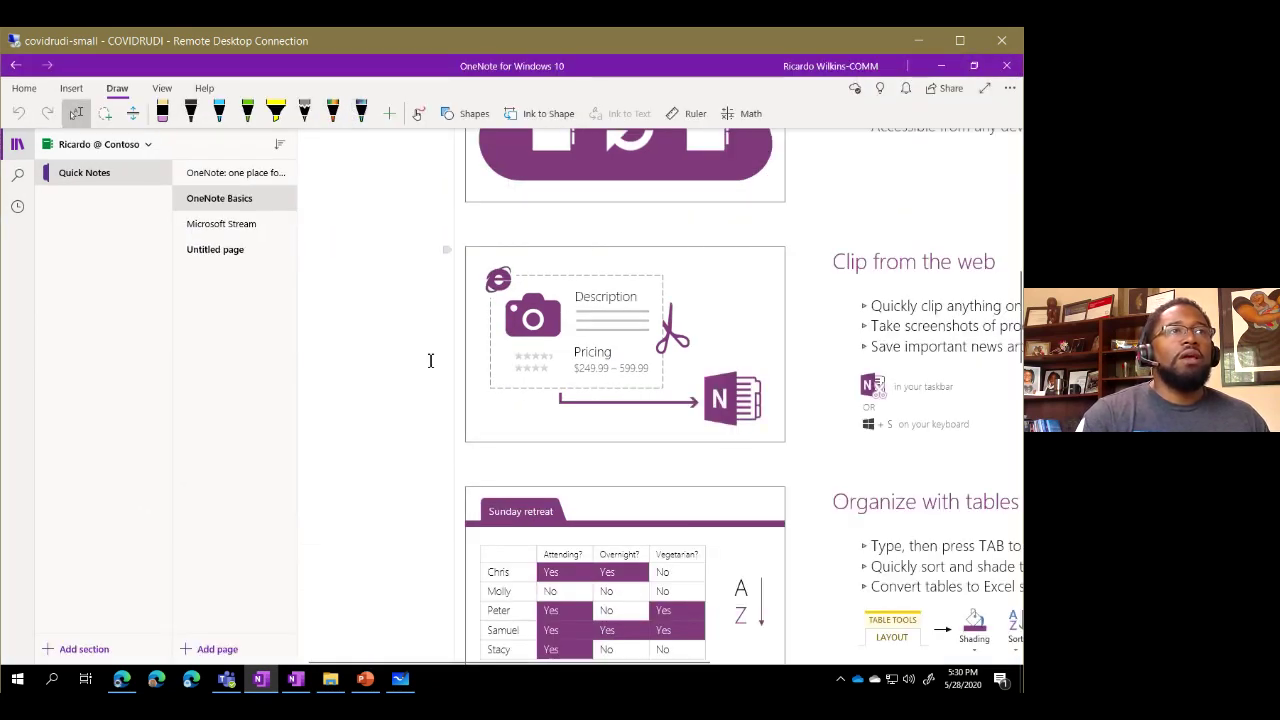
pyautogui.click(228, 223)
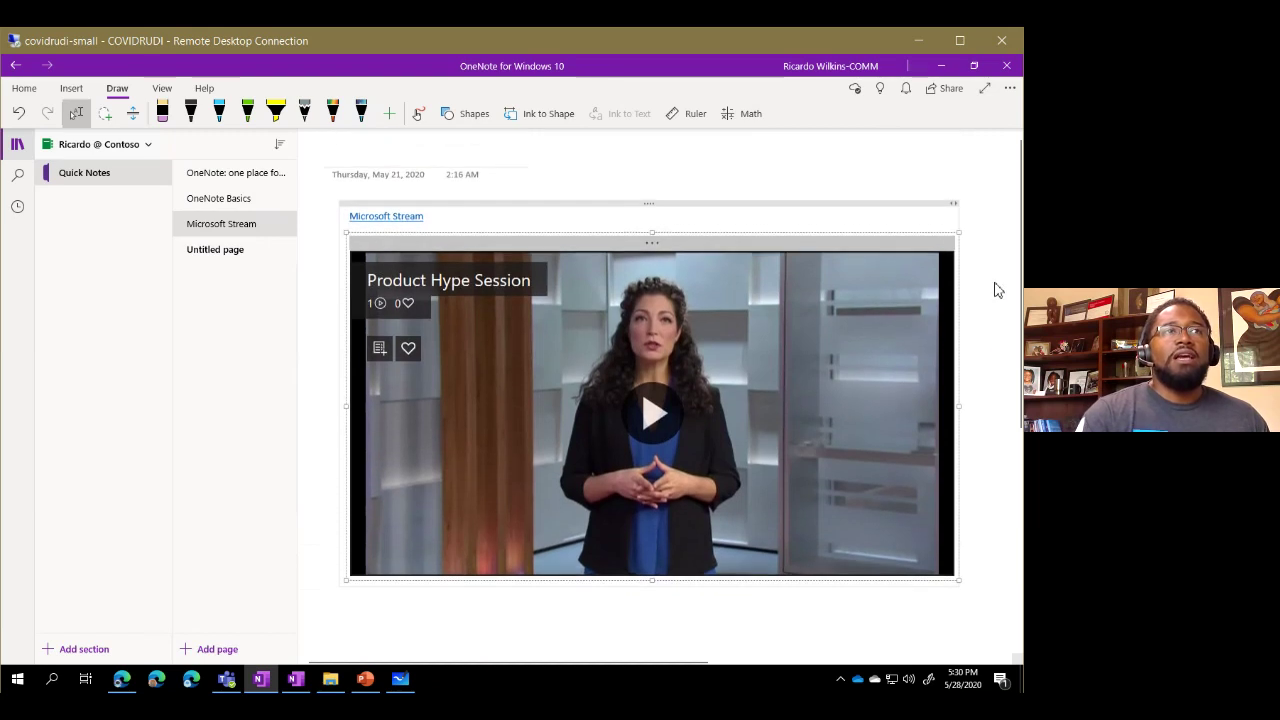
# Step: Play the embedded Product Hype Session video on the page and mute its sound
pyautogui.click(664, 417)
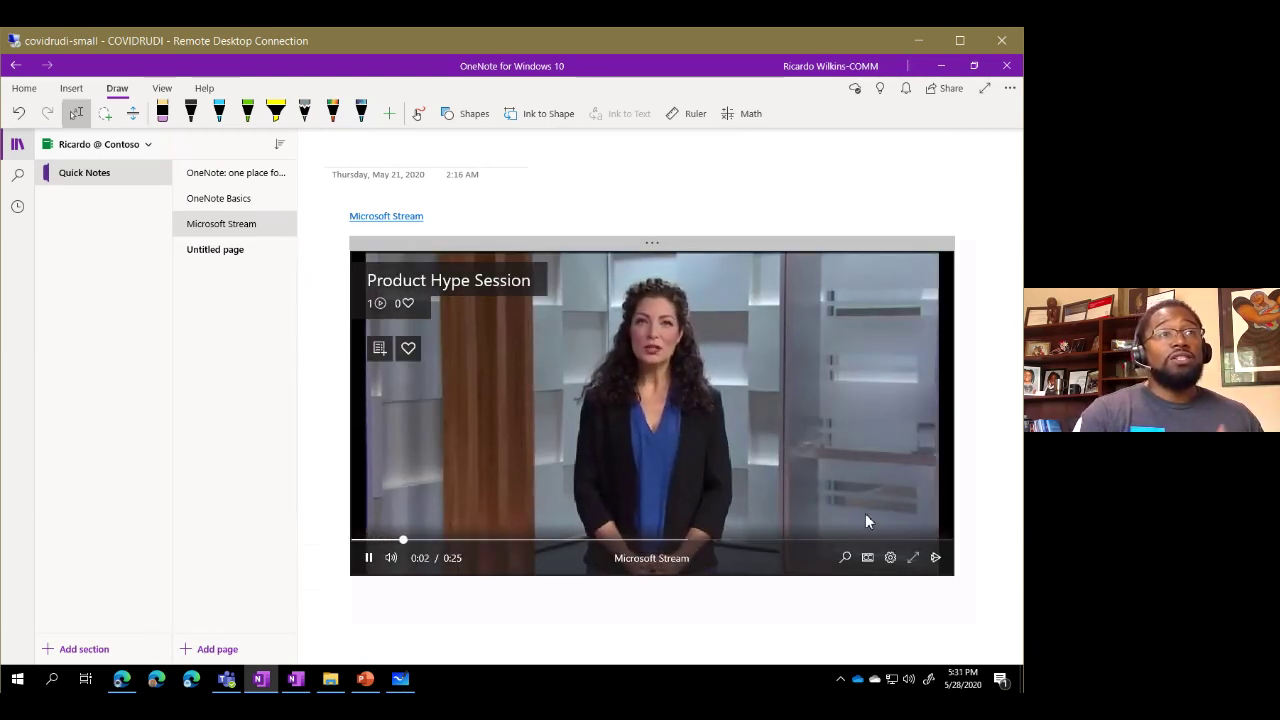
pyautogui.click(391, 558)
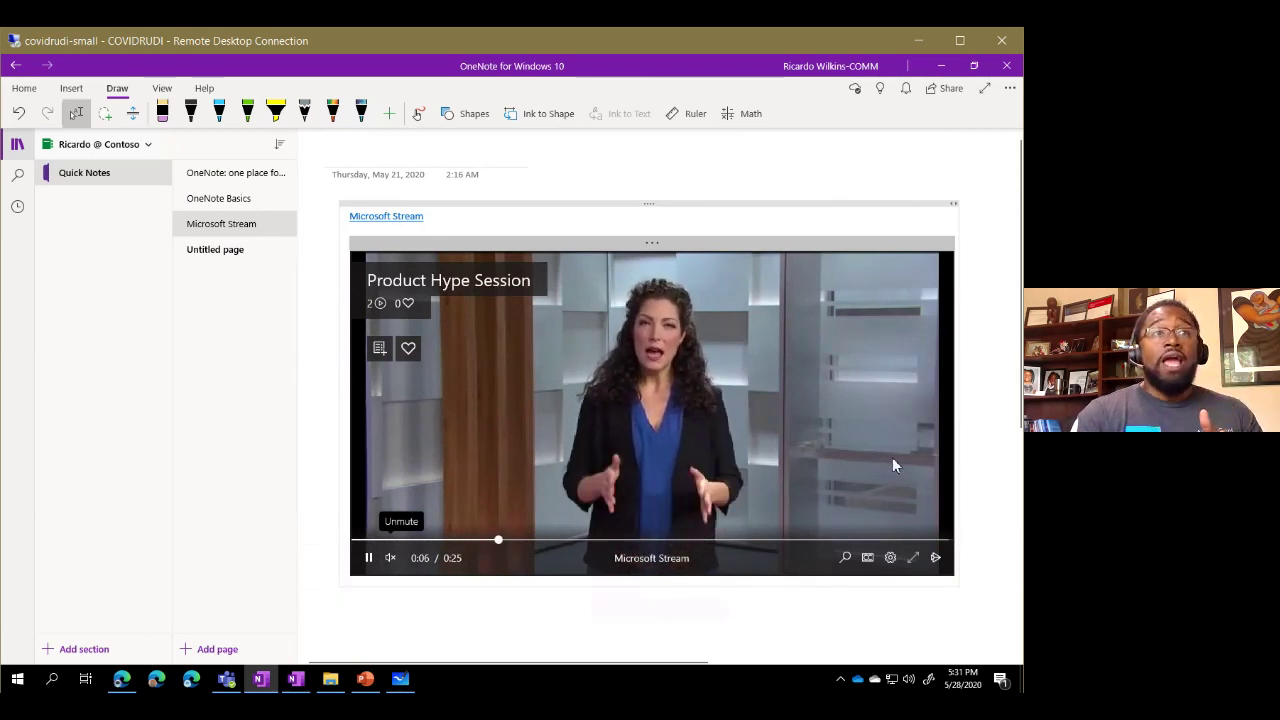
pyautogui.scroll(-2, 975, 429)
pyautogui.scroll(2, 977, 428)
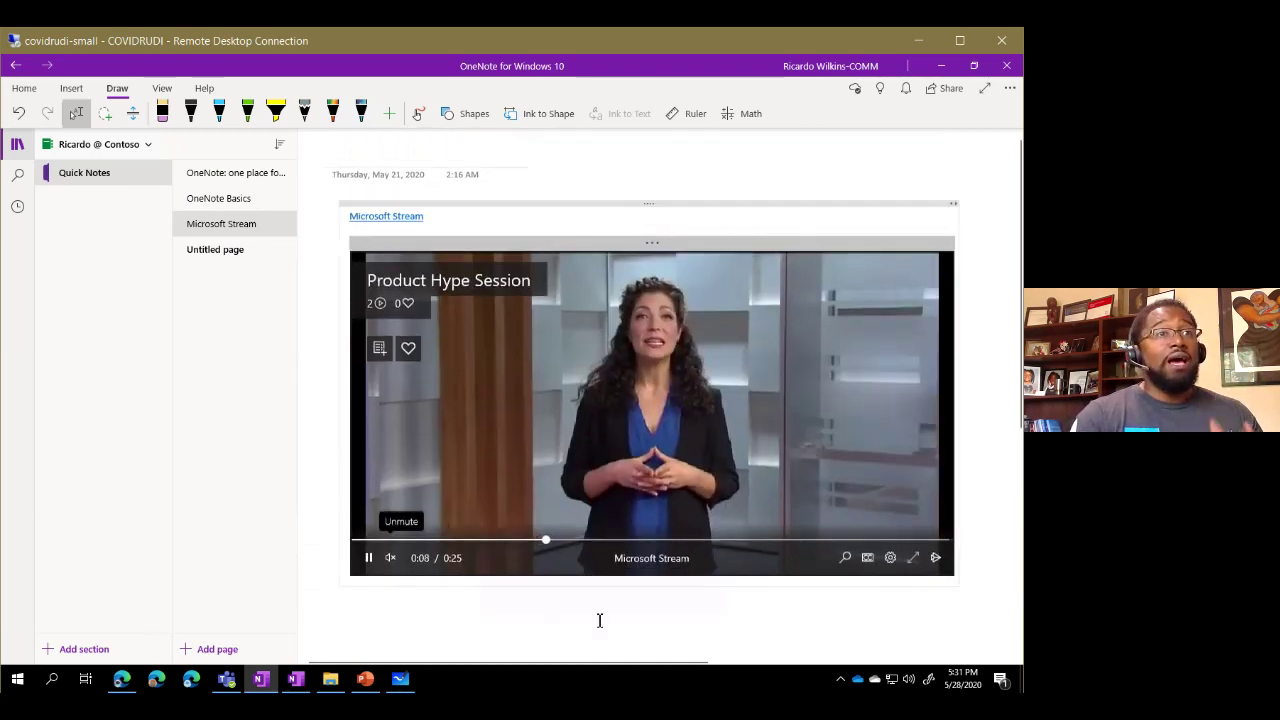
# Step: Add the sample note lines "Afdasfdfdf hf jjdhdjhjfdhfffg" and "da" below the playing video, and pause the video
pyautogui.click(577, 617)
pyautogui.write('af')
pyautogui.write('dasfdfdf hf jjdh')
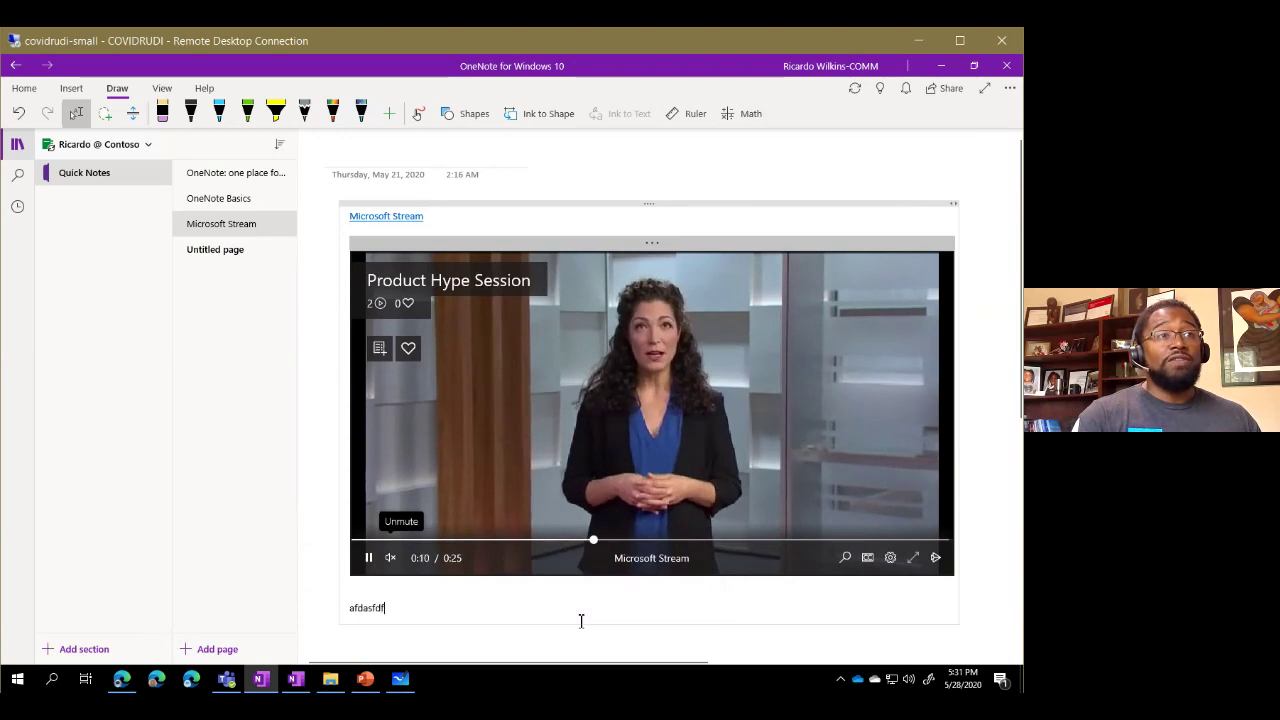
pyautogui.write('djhjfdhfffg')
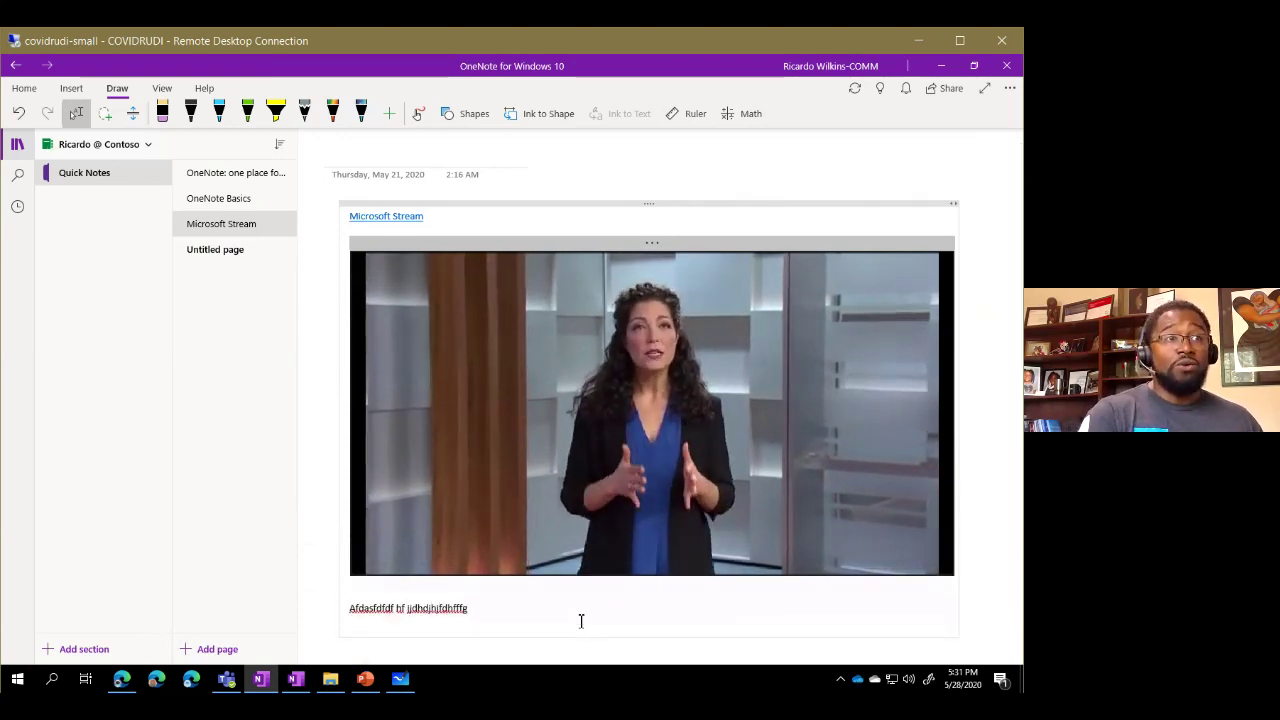
pyautogui.press('Return')
pyautogui.write('da')
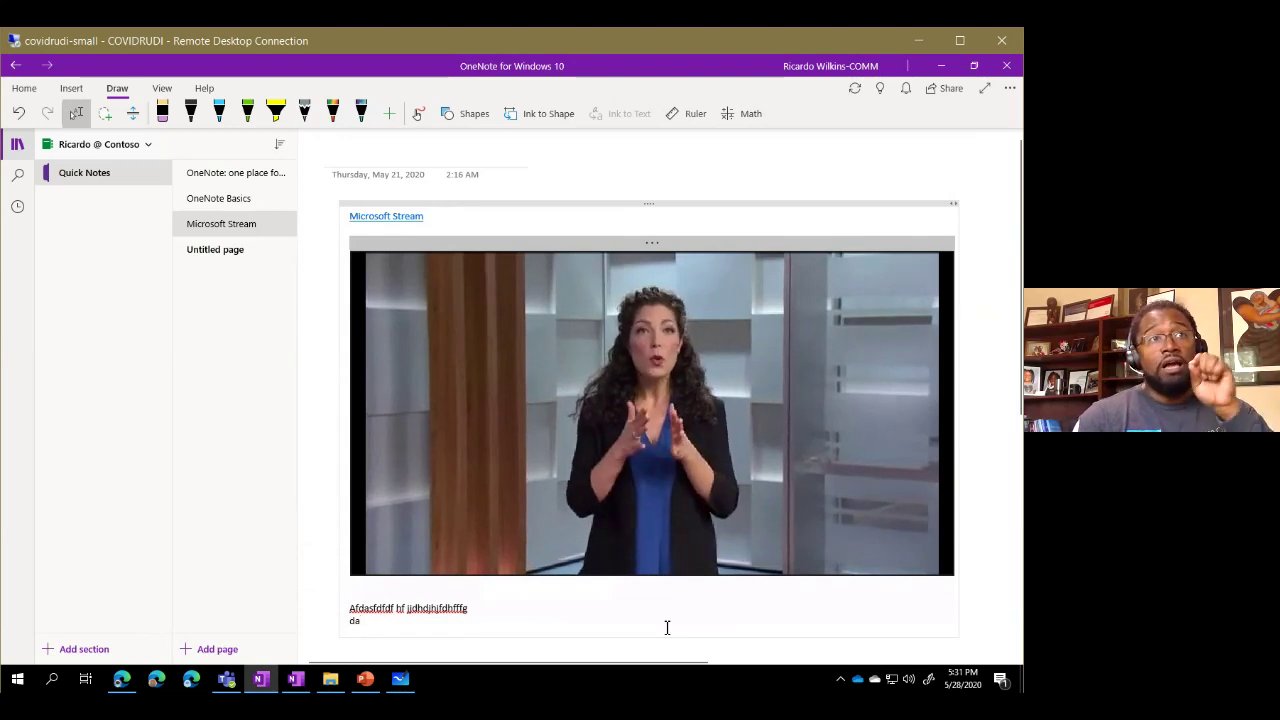
pyautogui.moveTo(760, 565)
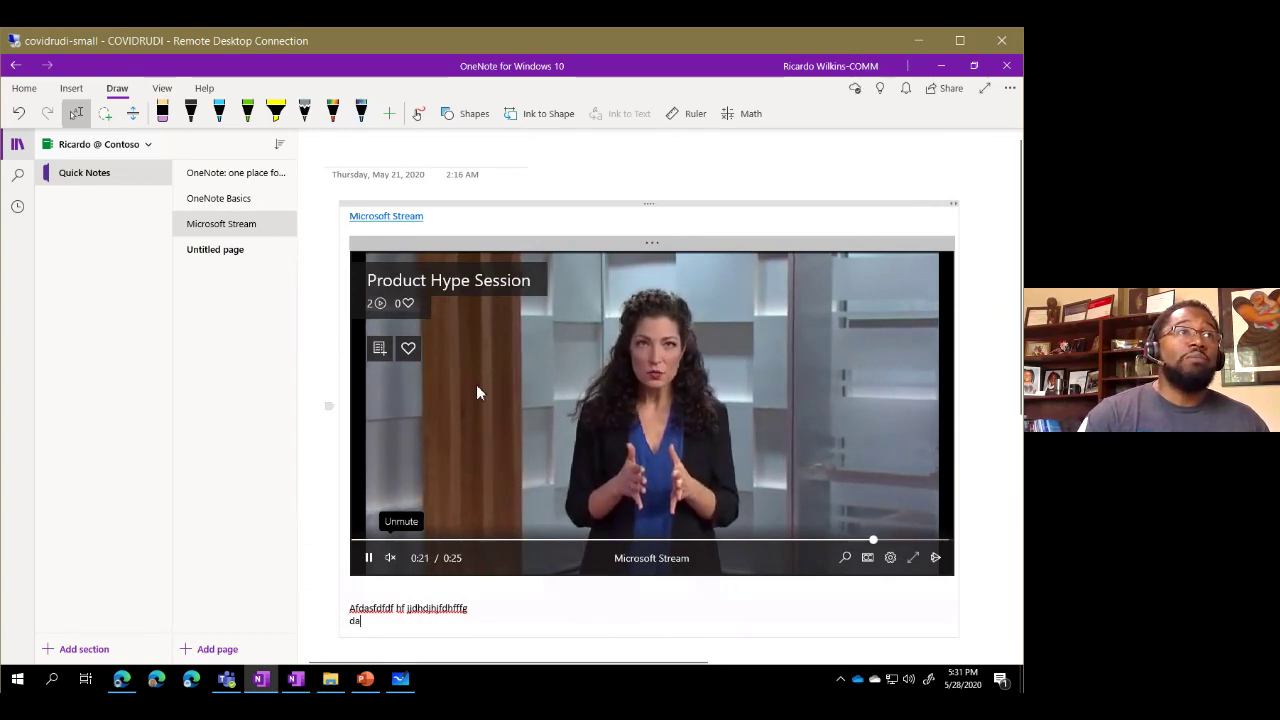
pyautogui.click(367, 558)
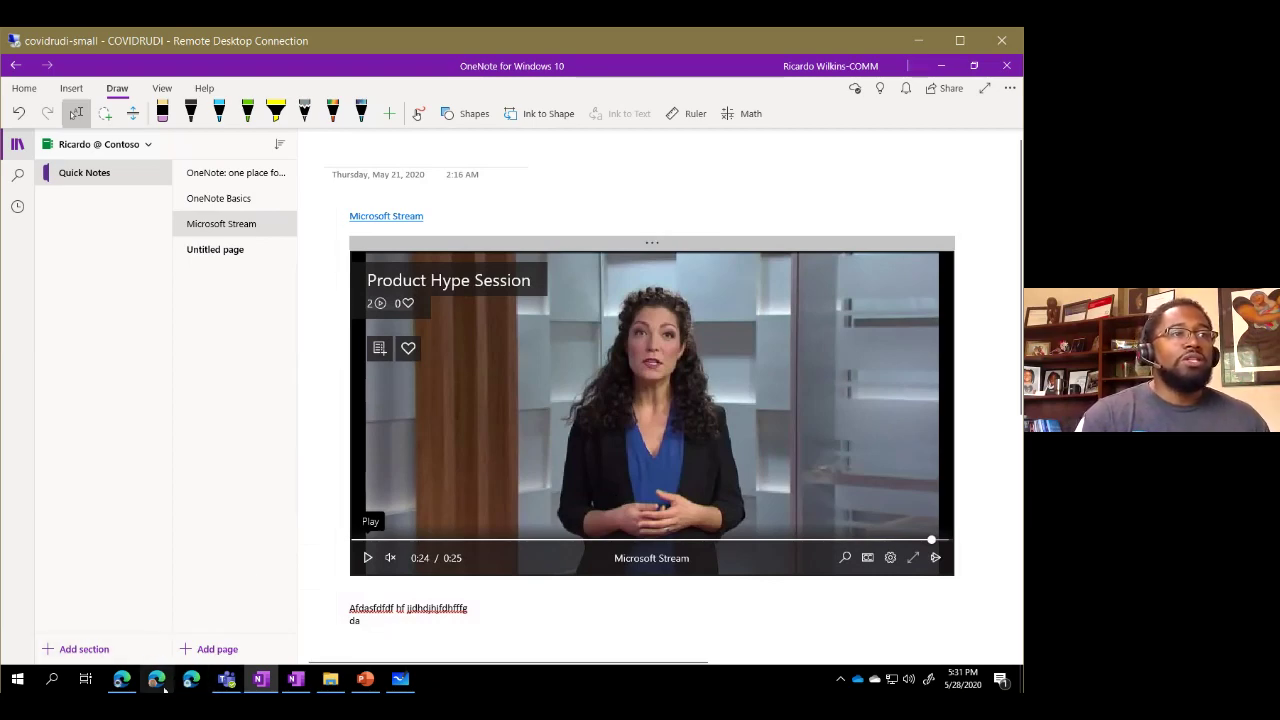
# Step: Copy the web address of the Product Hype Session video from Microsoft Stream in the browser and return to OneNote
pyautogui.click(121, 680)
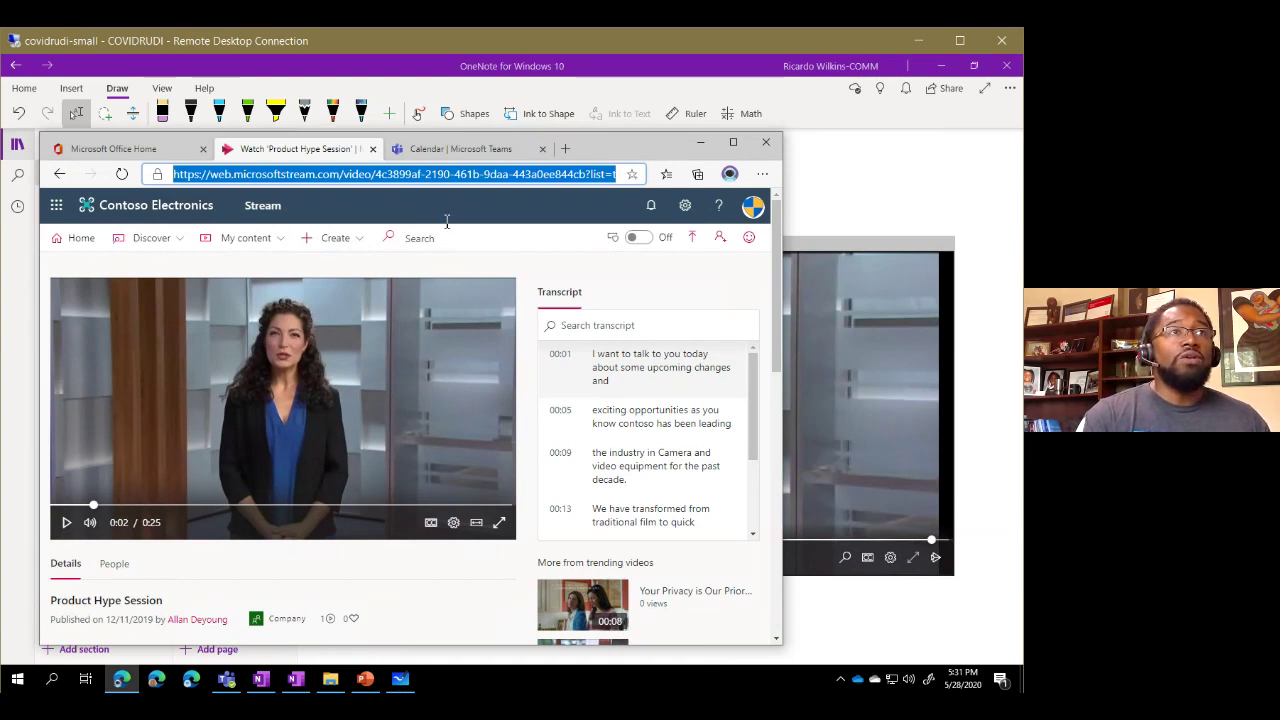
pyautogui.rightClick(474, 175)
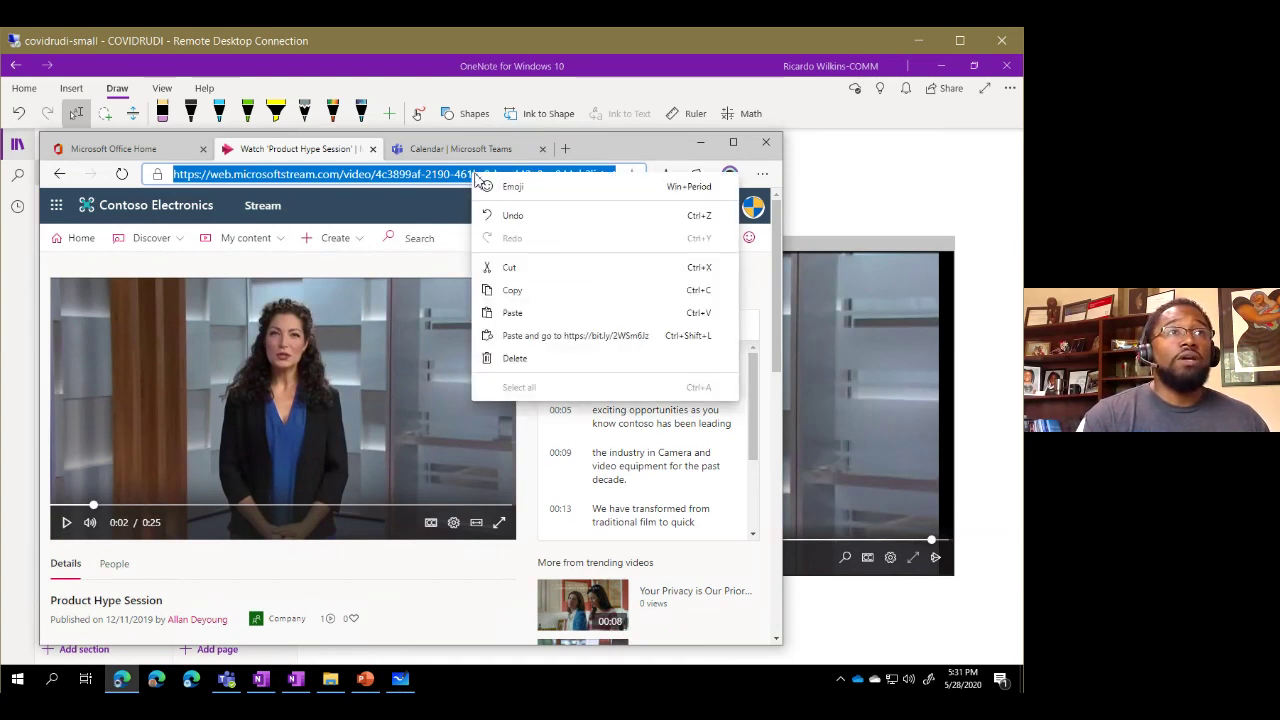
pyautogui.click(531, 290)
pyautogui.click(986, 308)
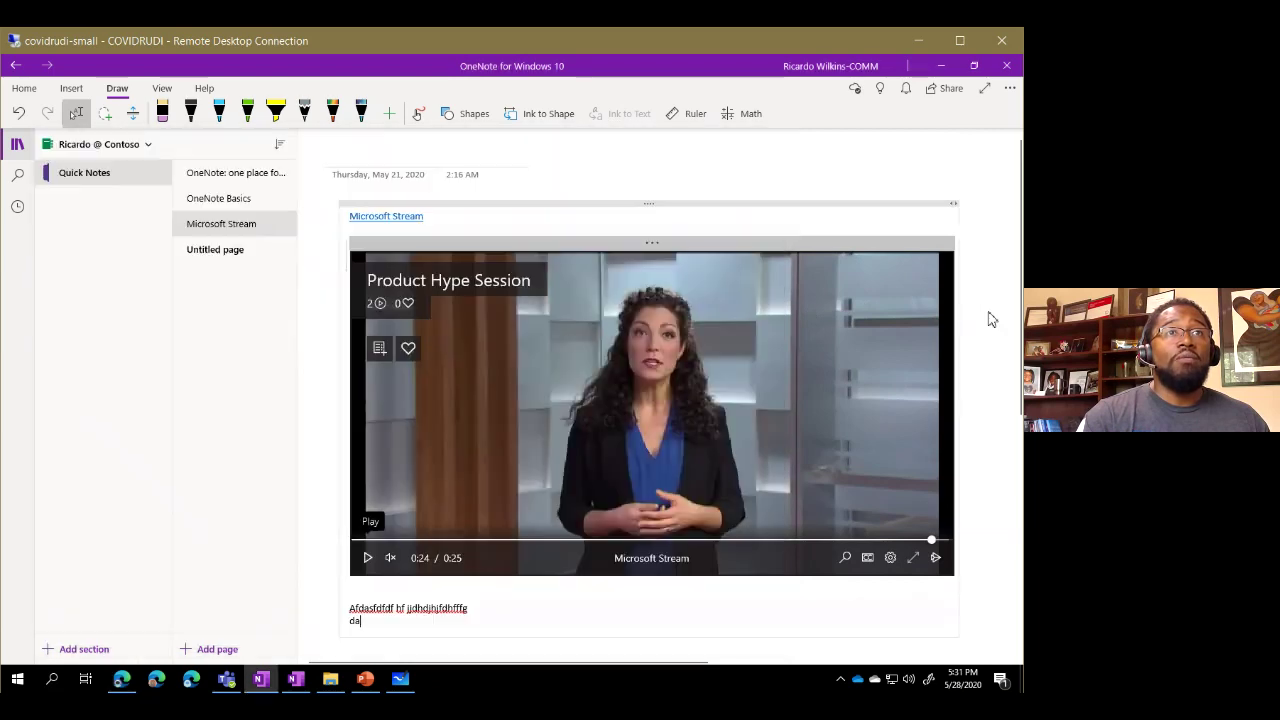
# Step: Paste the copied Stream link into the empty space below the sample notes to embed the video again
pyautogui.scroll(-2, 749, 634)
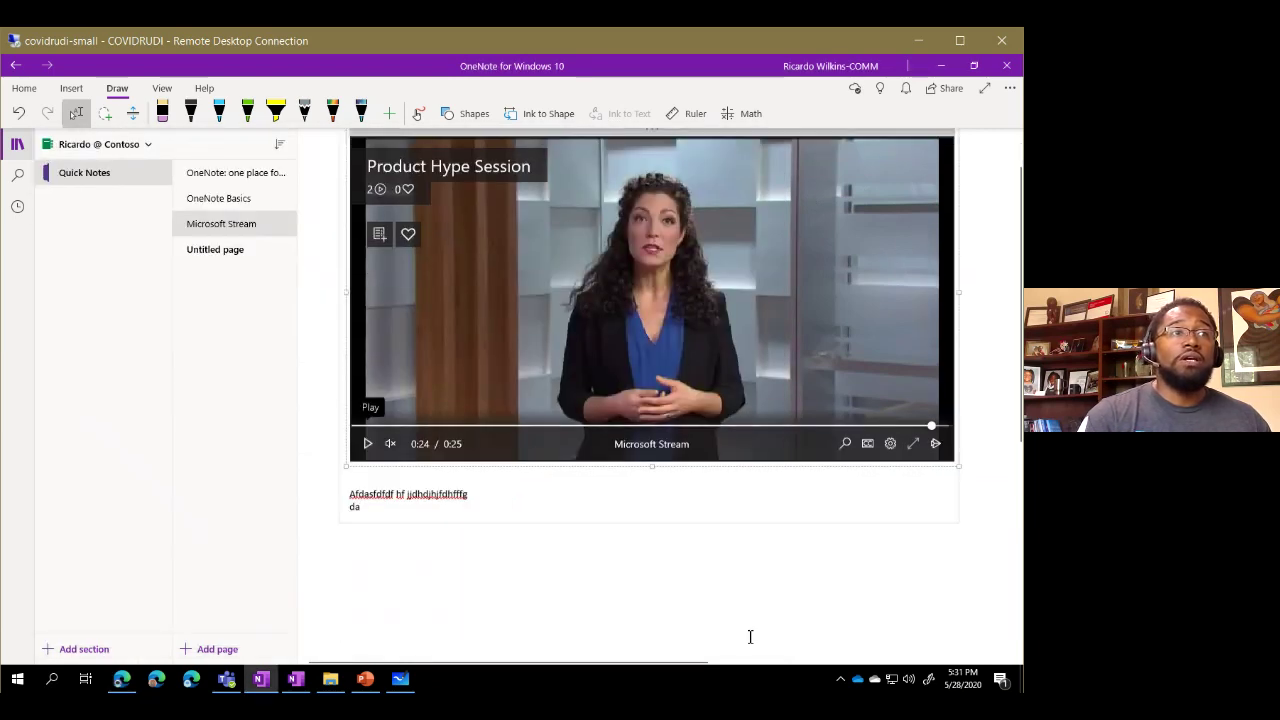
pyautogui.click(356, 510)
pyautogui.rightClick(356, 516)
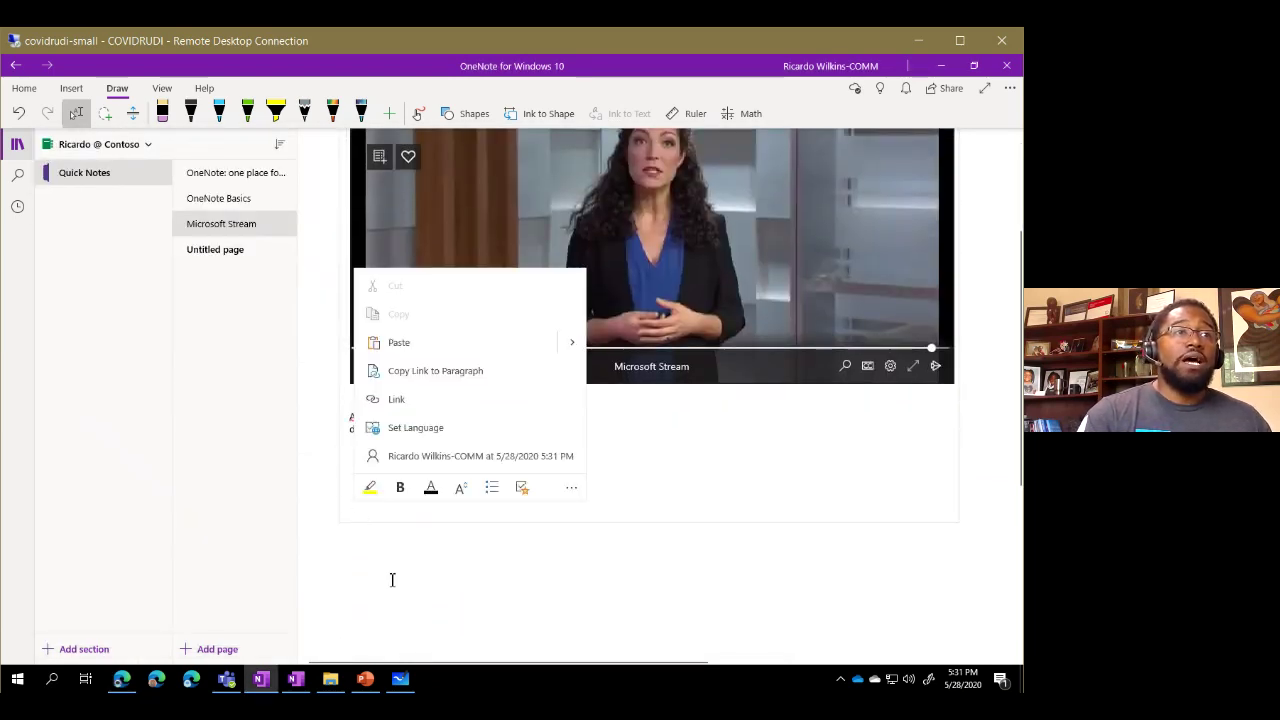
pyautogui.click(369, 580)
pyautogui.rightClick(374, 580)
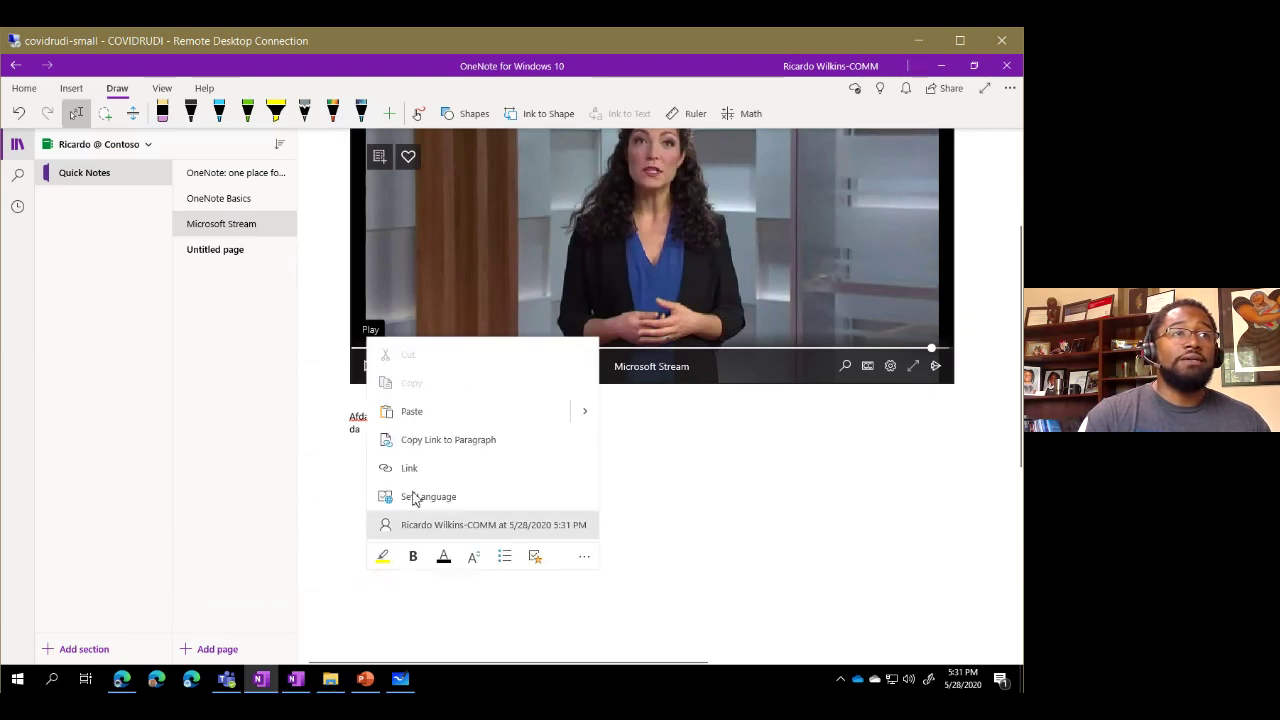
pyautogui.click(432, 414)
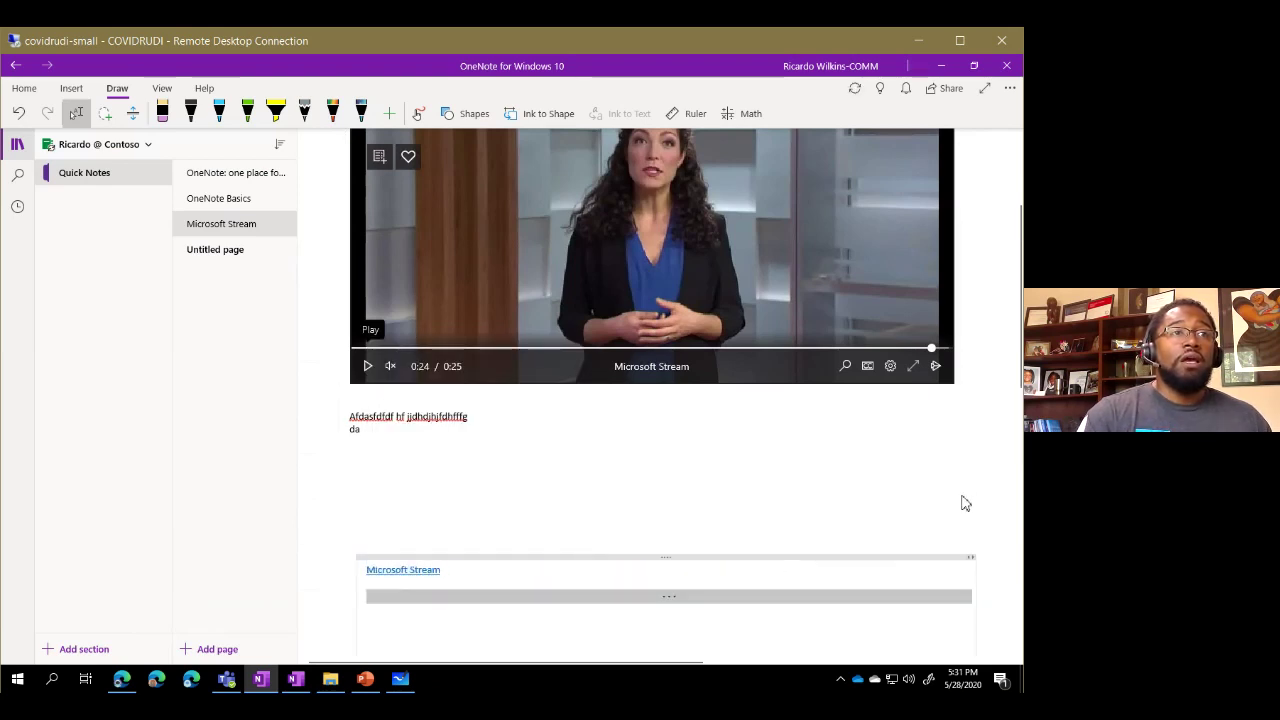
pyautogui.scroll(-2, 905, 470)
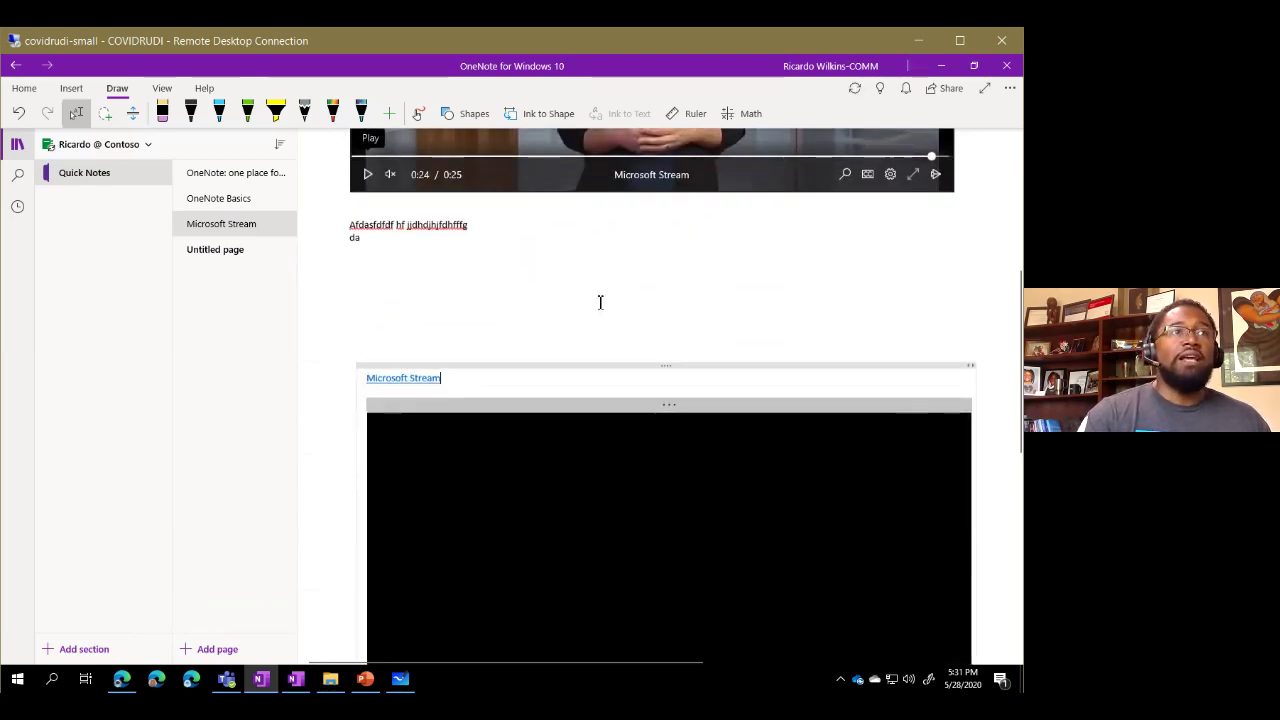
pyautogui.scroll(-1, 600, 301)
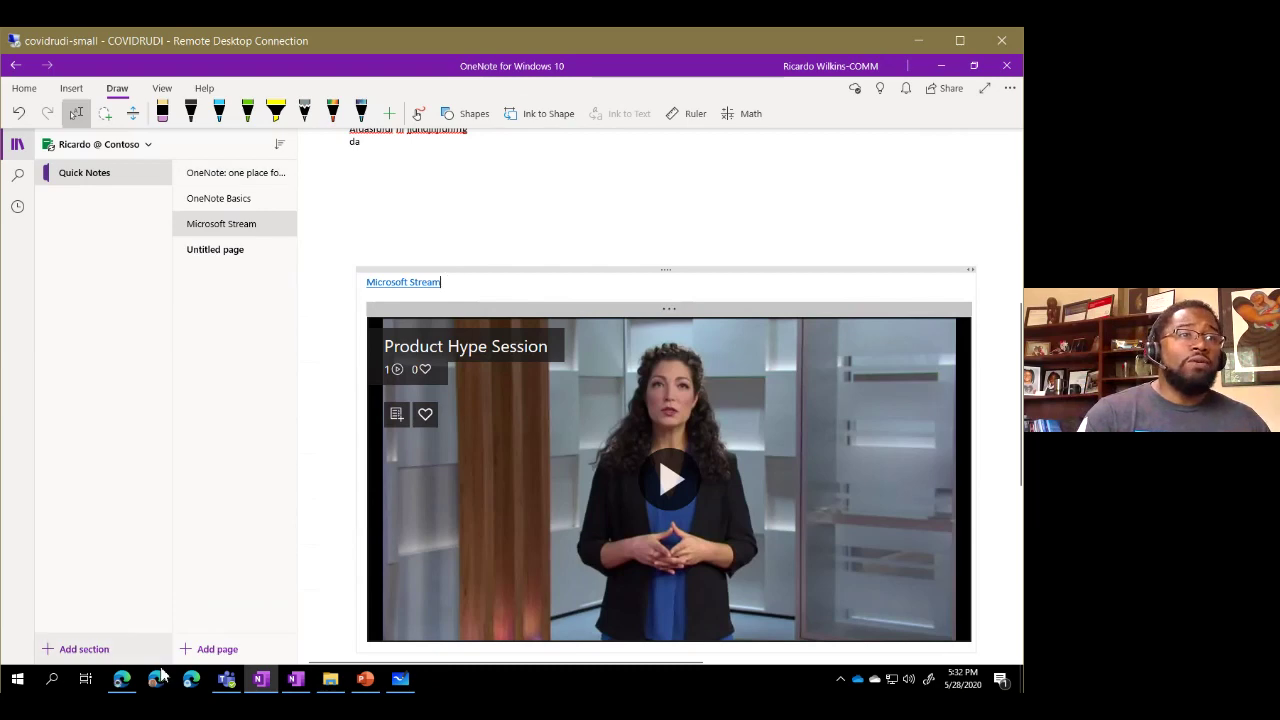
# Step: Look through the recent, shared and pinned presentations in PowerPoint on the web for a file to embed, and return to OneNote
pyautogui.moveTo(190, 688)
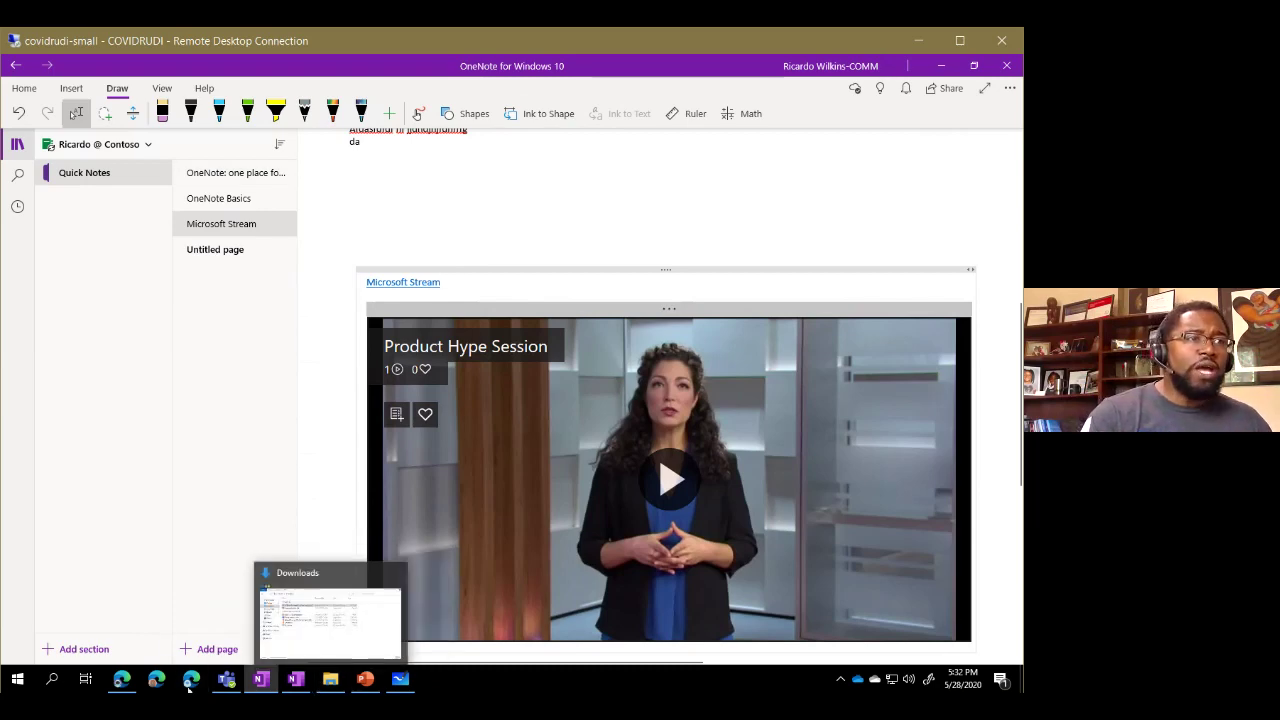
pyautogui.click(121, 680)
pyautogui.click(123, 148)
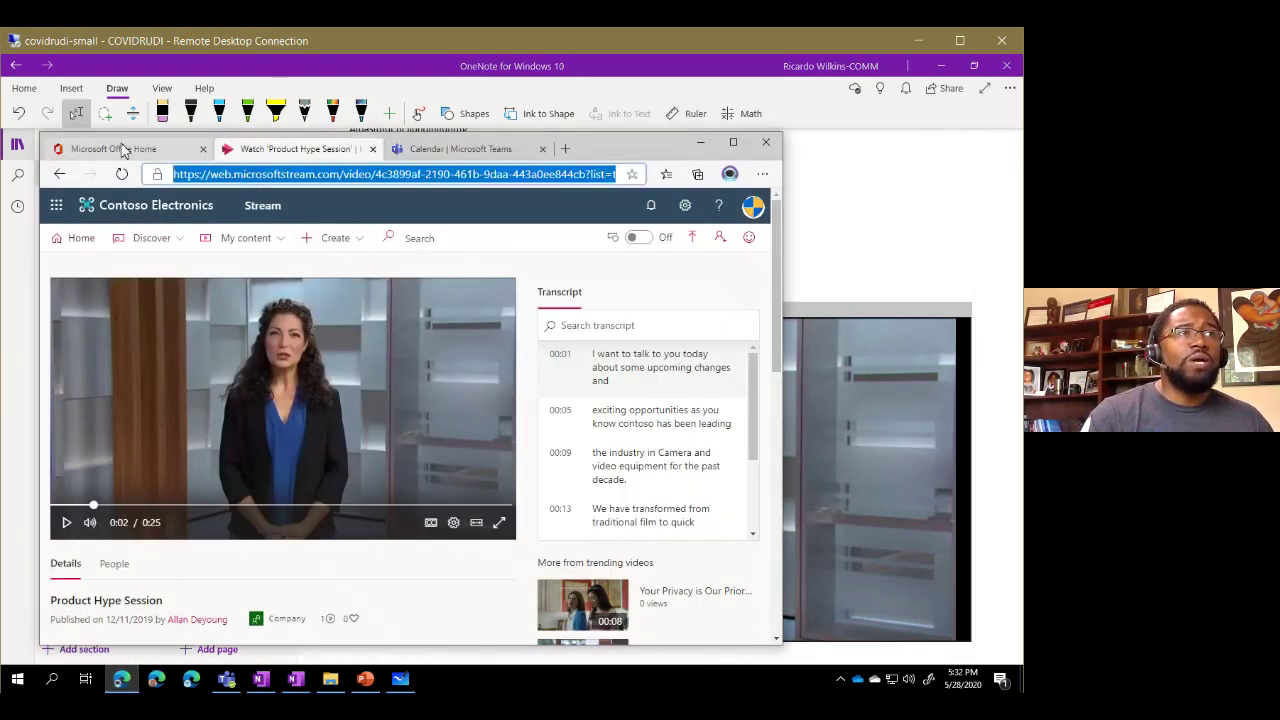
pyautogui.click(176, 514)
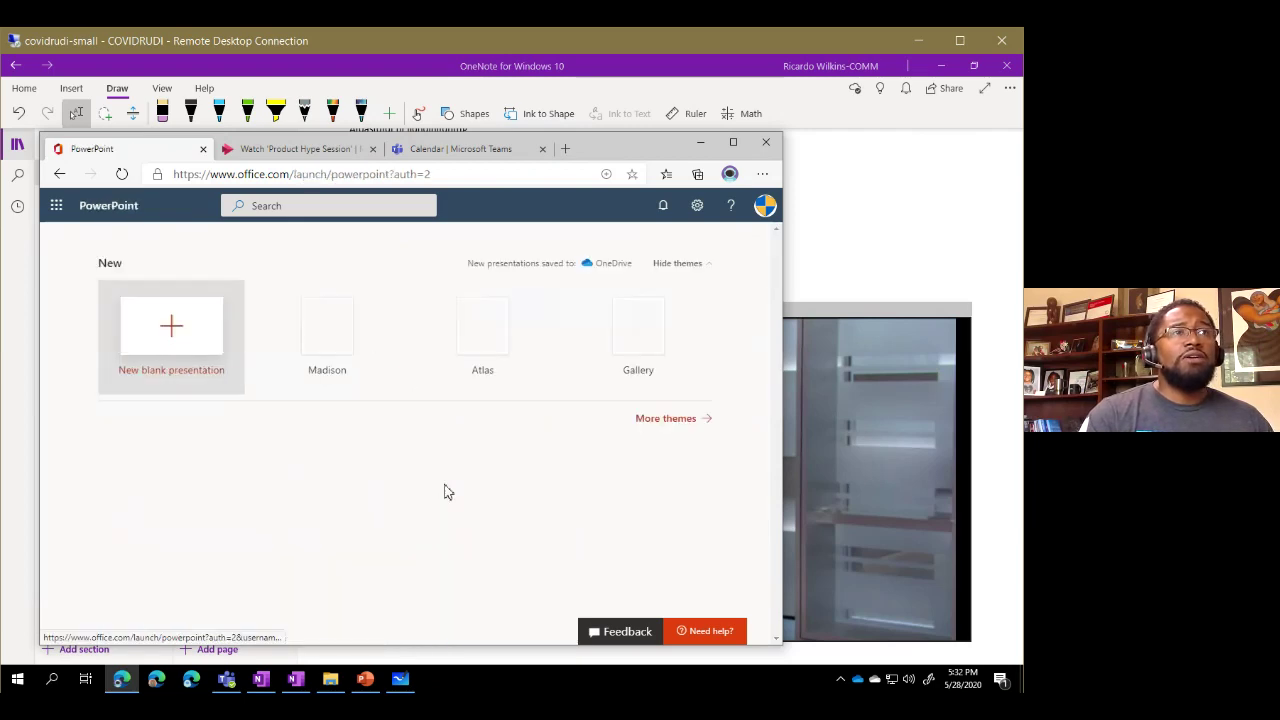
pyautogui.scroll(-2, 420, 503)
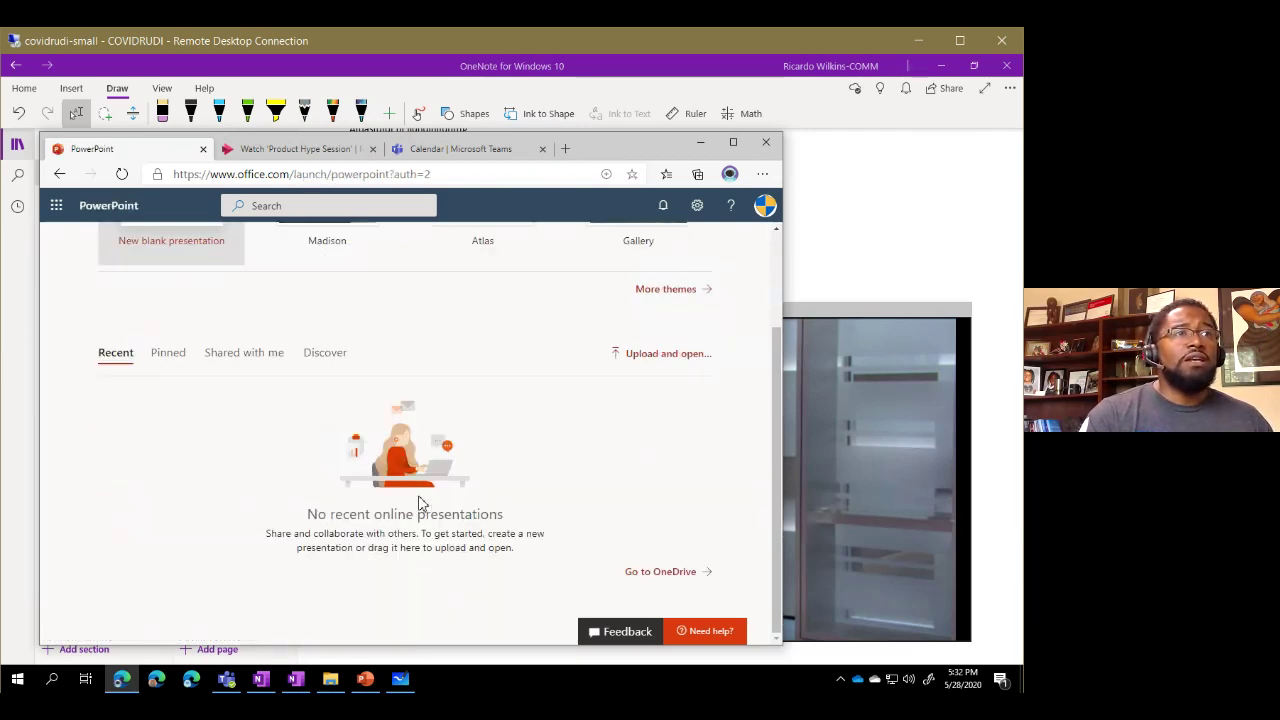
pyautogui.scroll(2, 420, 503)
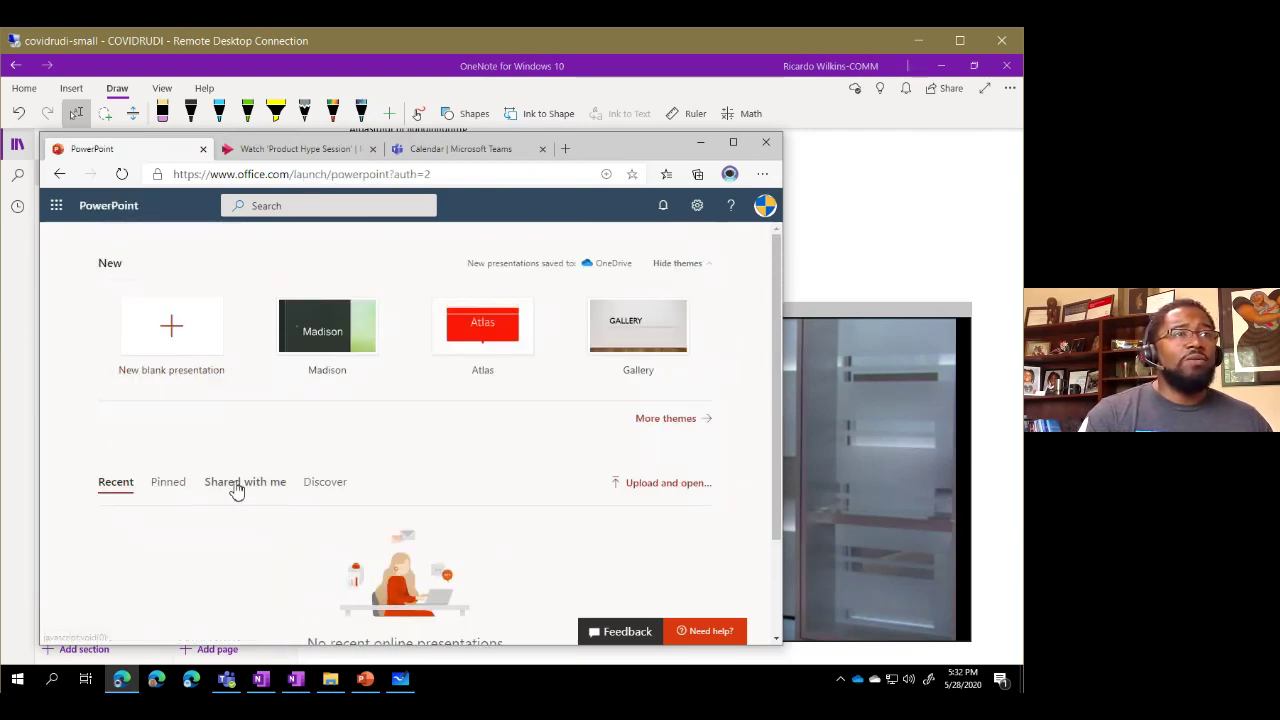
pyautogui.click(236, 490)
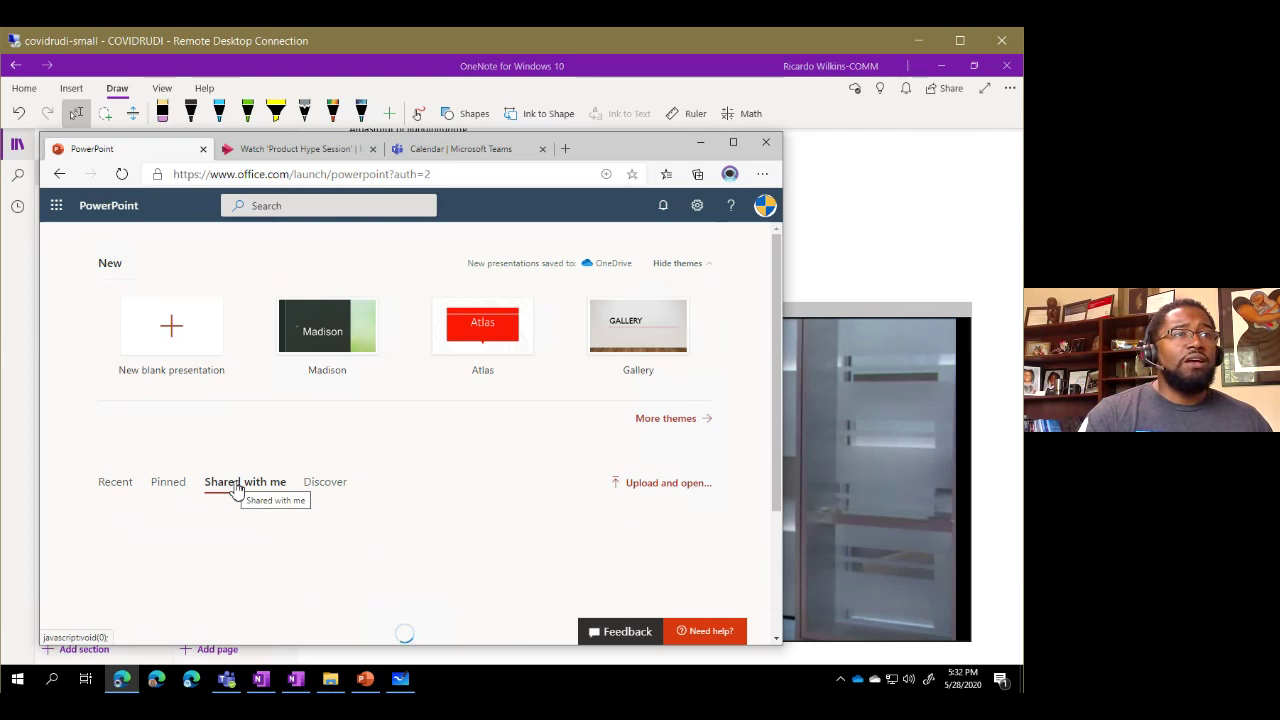
pyautogui.click(181, 488)
pyautogui.click(111, 489)
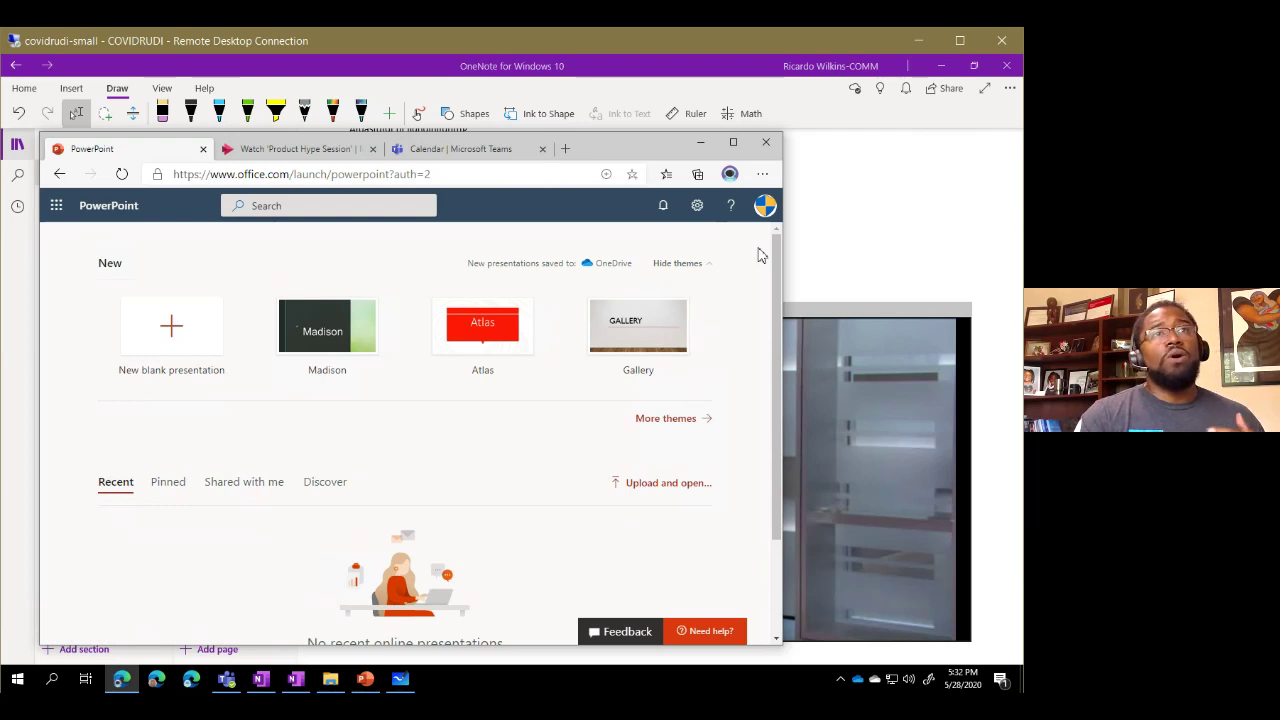
pyautogui.click(901, 240)
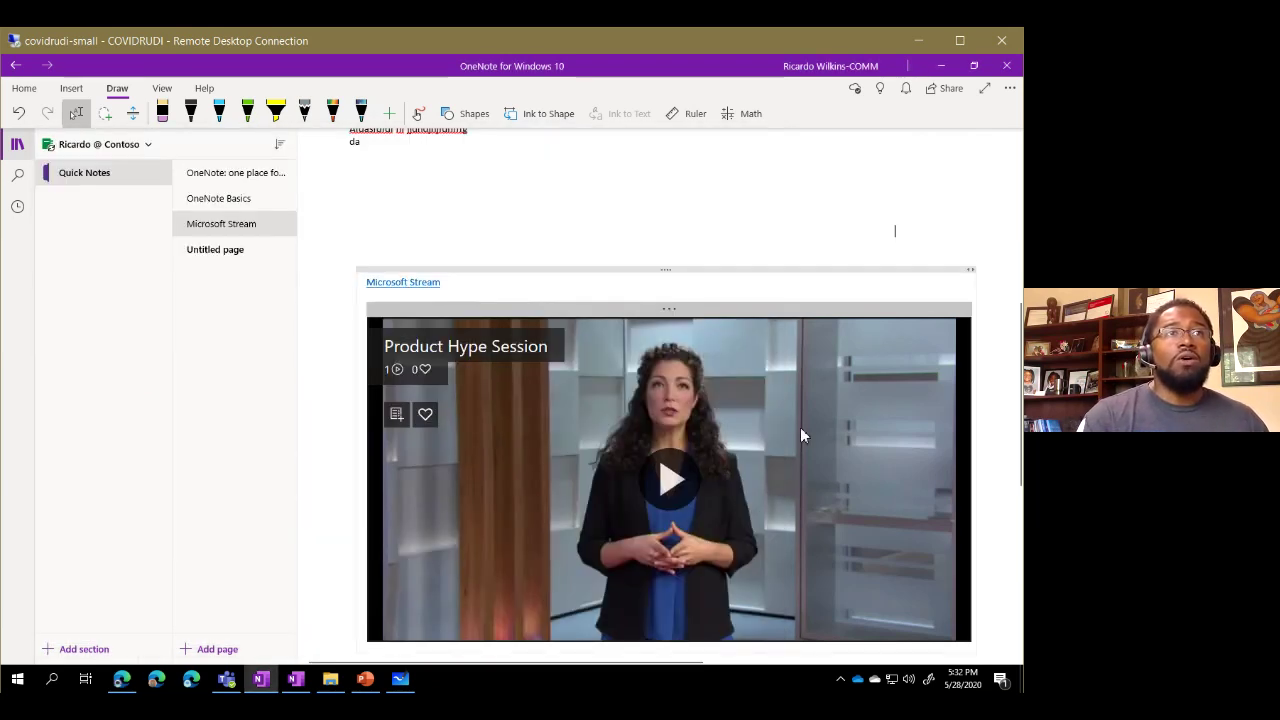
# Step: Review both embedded videos on the page and advance the PowerPoint slide show to the Migrating notebooks to cloud slide
pyautogui.scroll(-3, 340, 460)
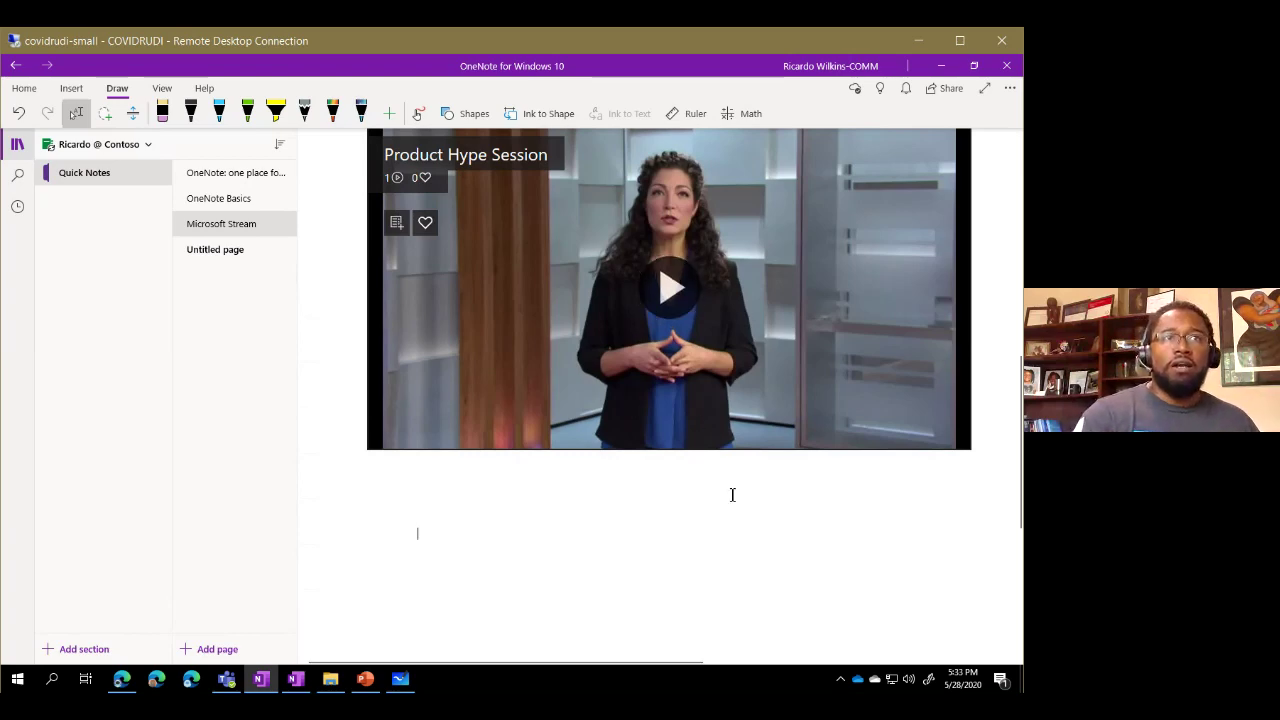
pyautogui.scroll(3, 731, 494)
pyautogui.scroll(3, 831, 334)
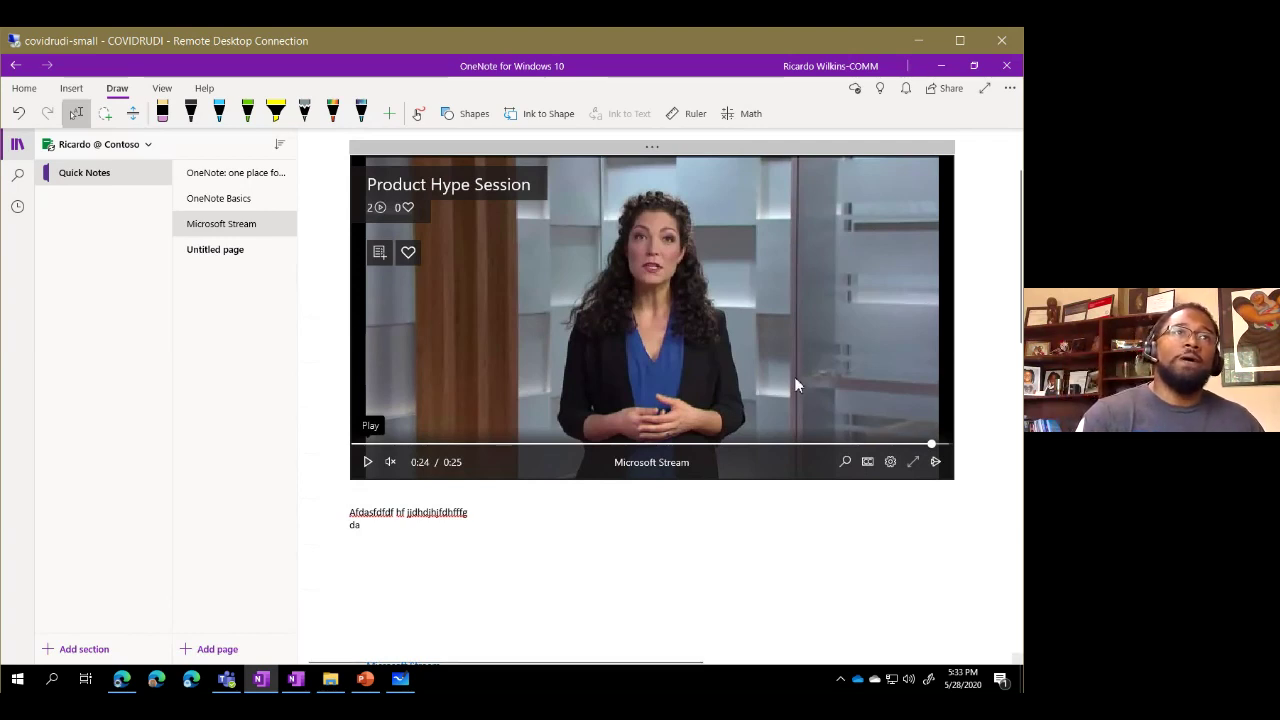
pyautogui.scroll(2, 983, 309)
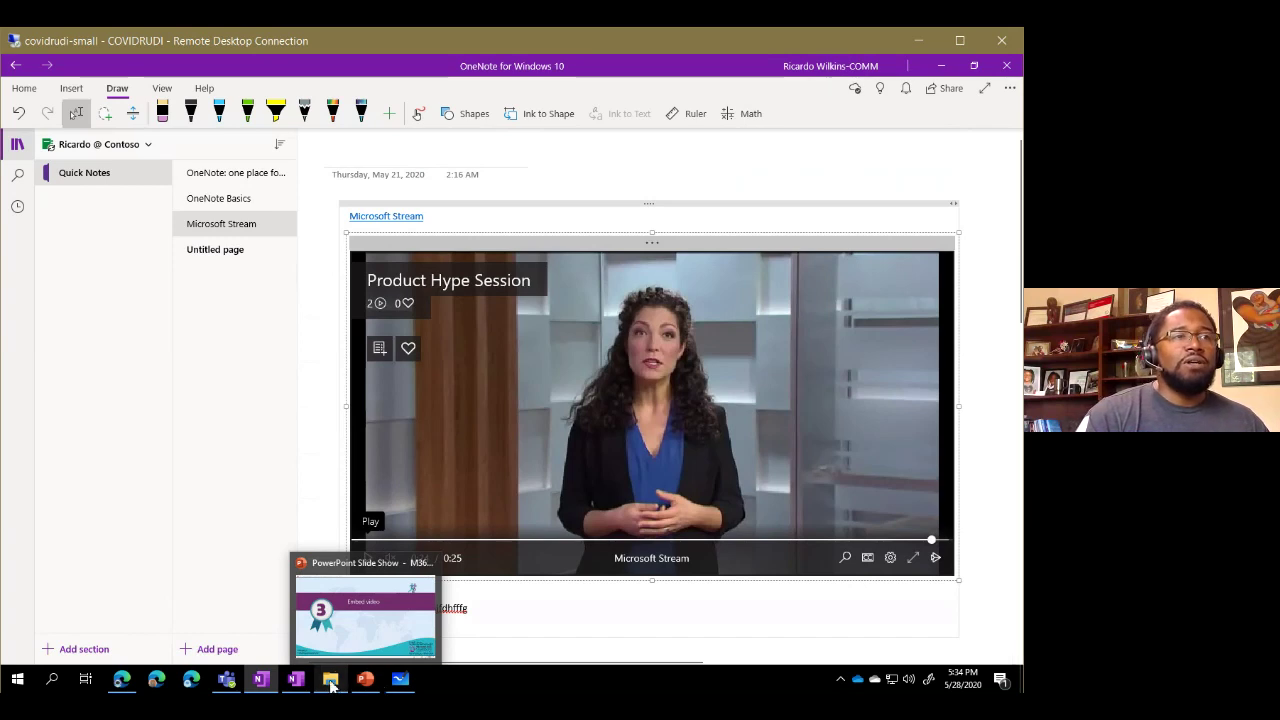
pyautogui.click(365, 679)
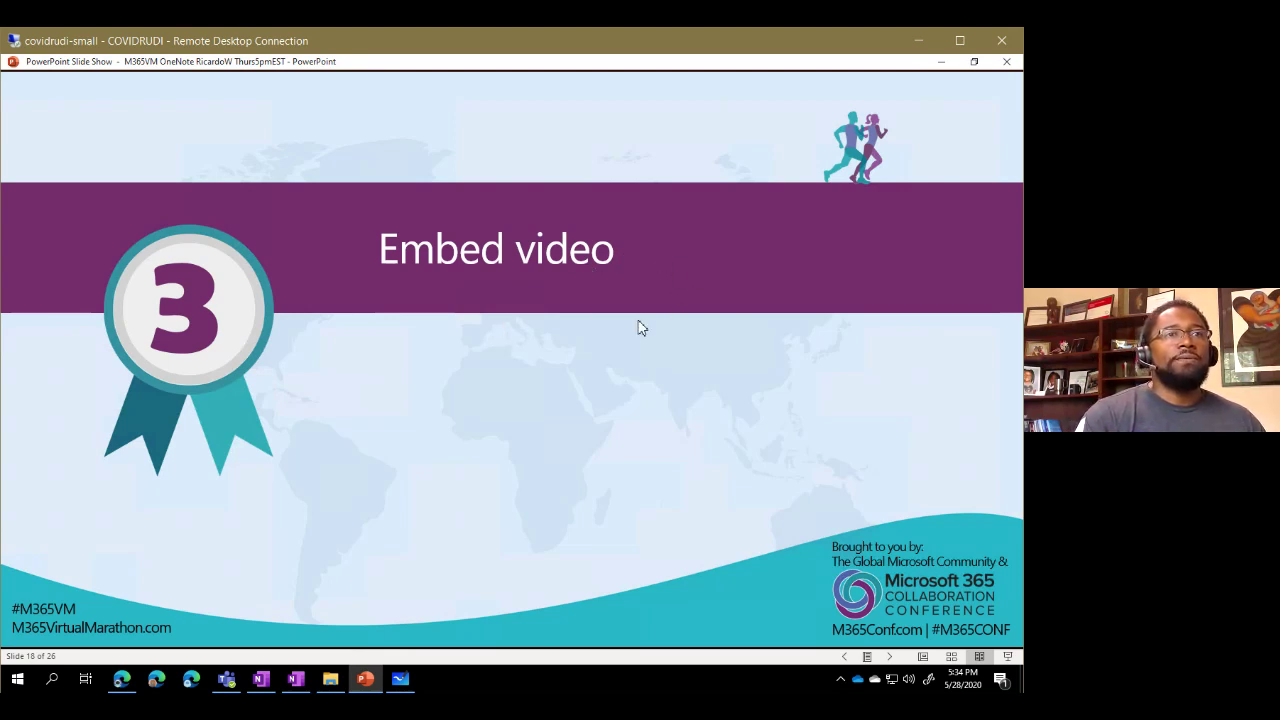
pyautogui.click(896, 656)
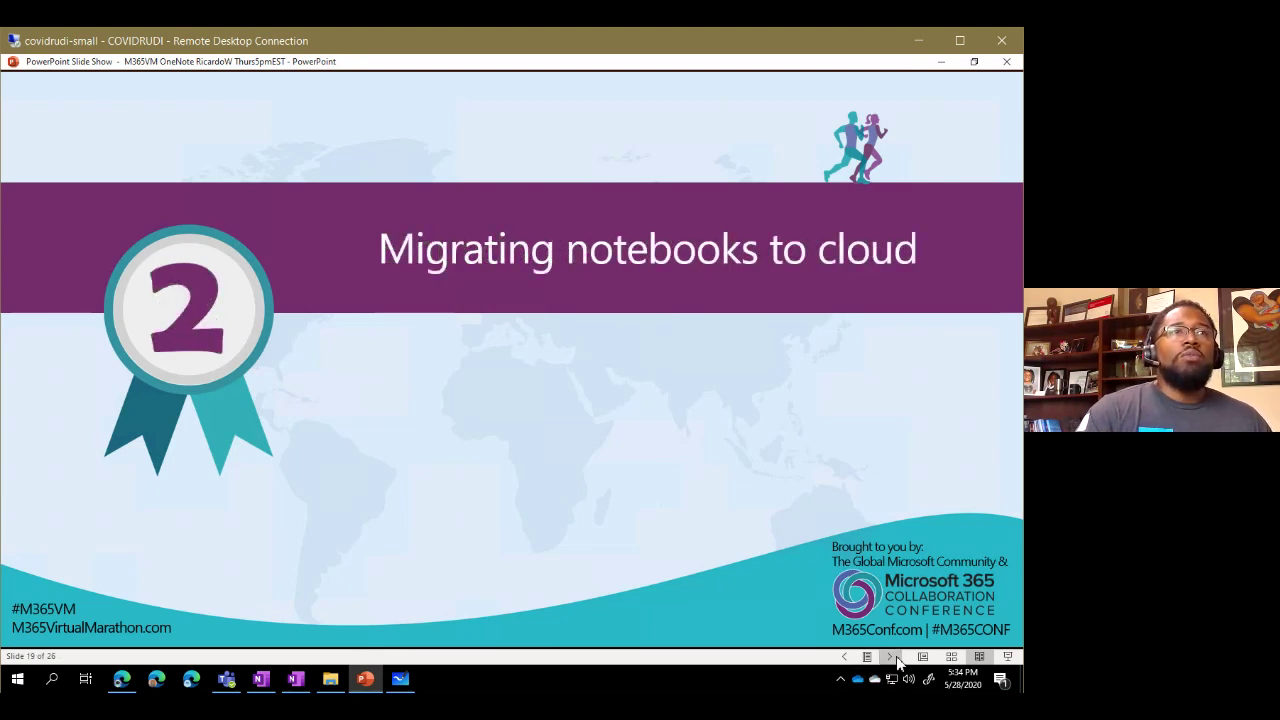